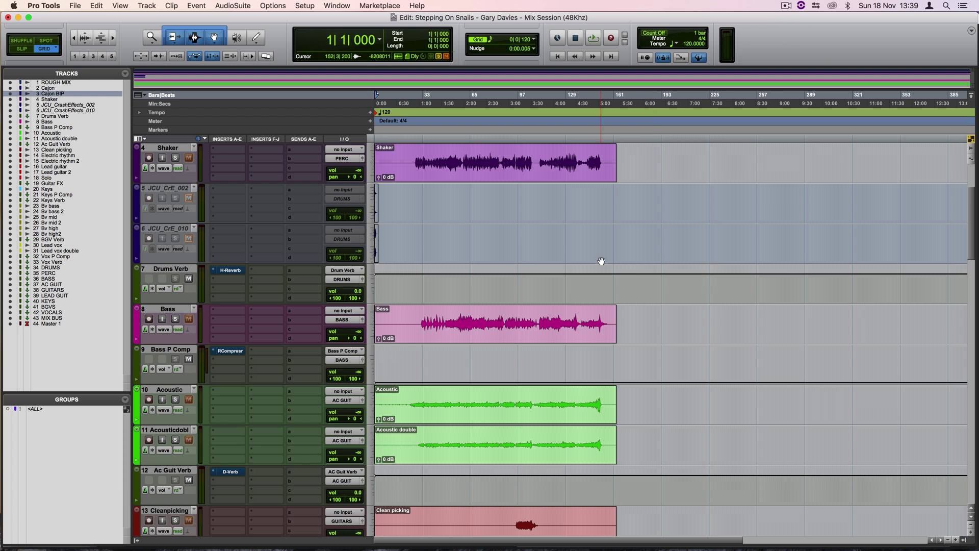
Step: Select the ROUGH MIX track, enlarge the height of all tracks, and fit the song's full length in the timeline
scroll(448, 339, up, 3)
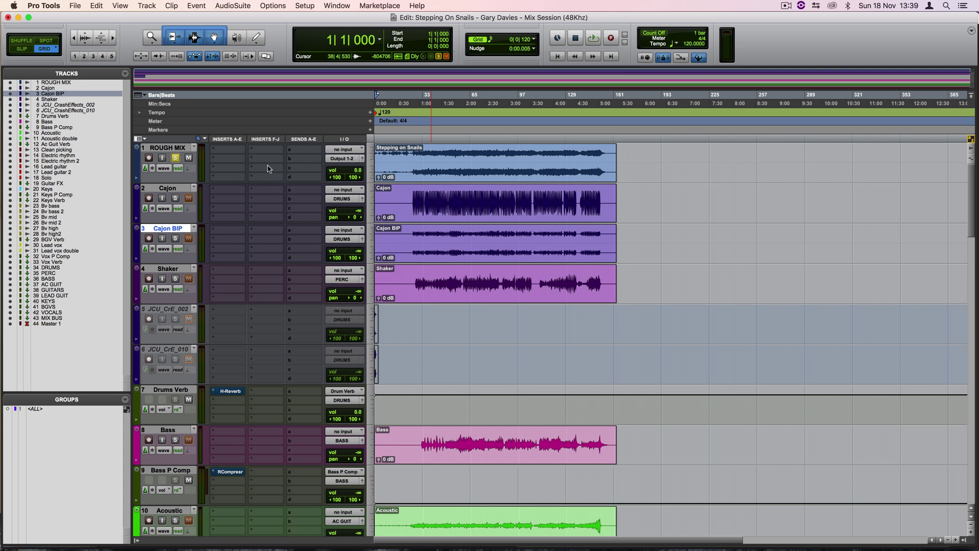
click(170, 149)
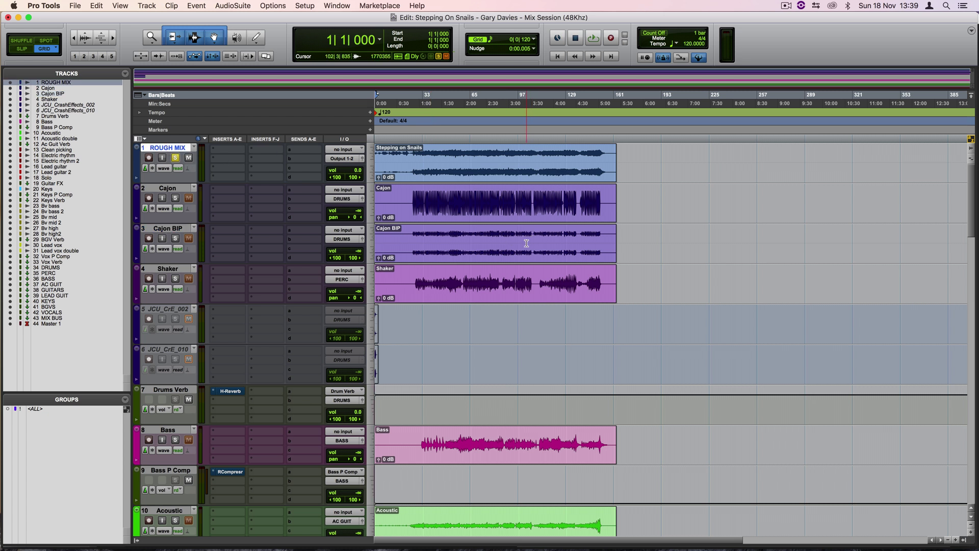
key(alt)
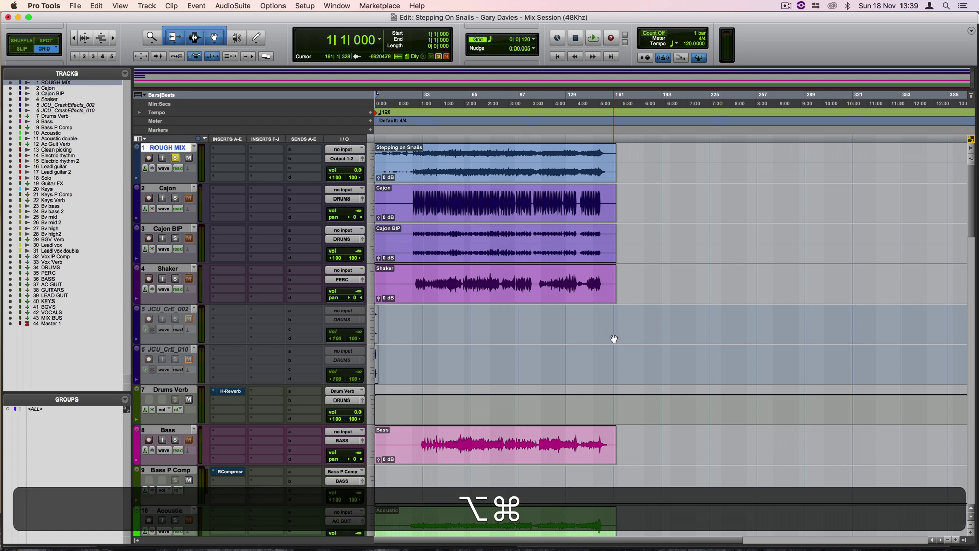
scroll(614, 338, up, 3)
scroll(614, 339, down, 1)
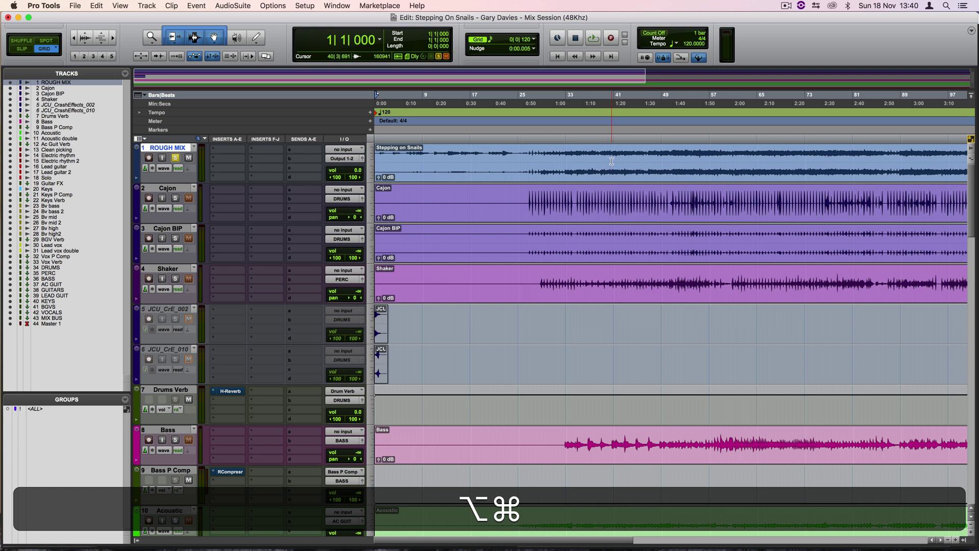
click(972, 533)
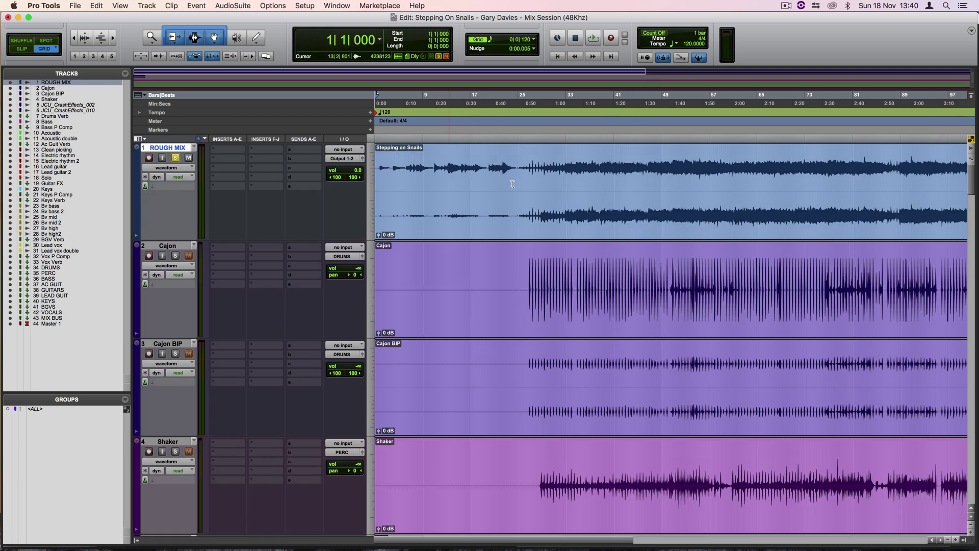
scroll(423, 220, down, 1)
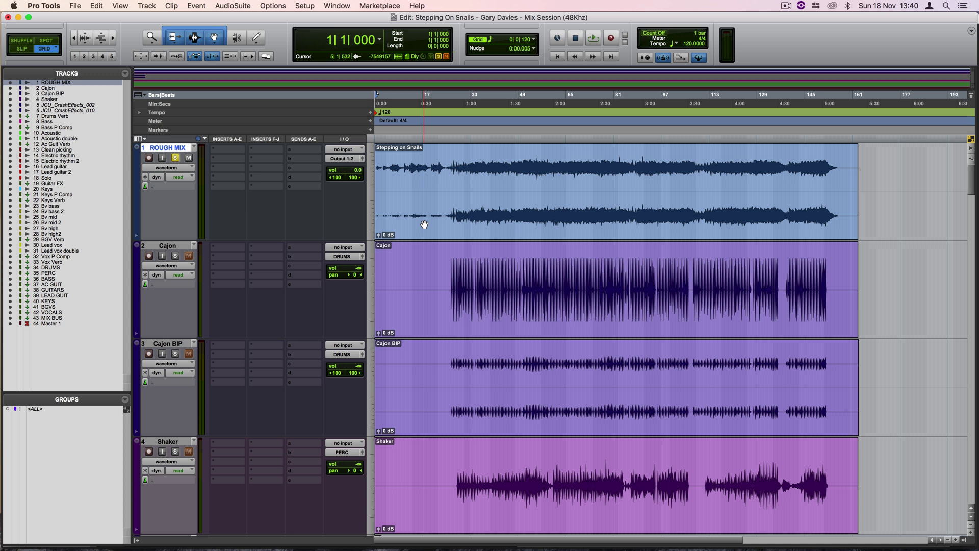
Step: Play the session from the start and open the Dorrough meter inserted on the Master 1 track
key(space)
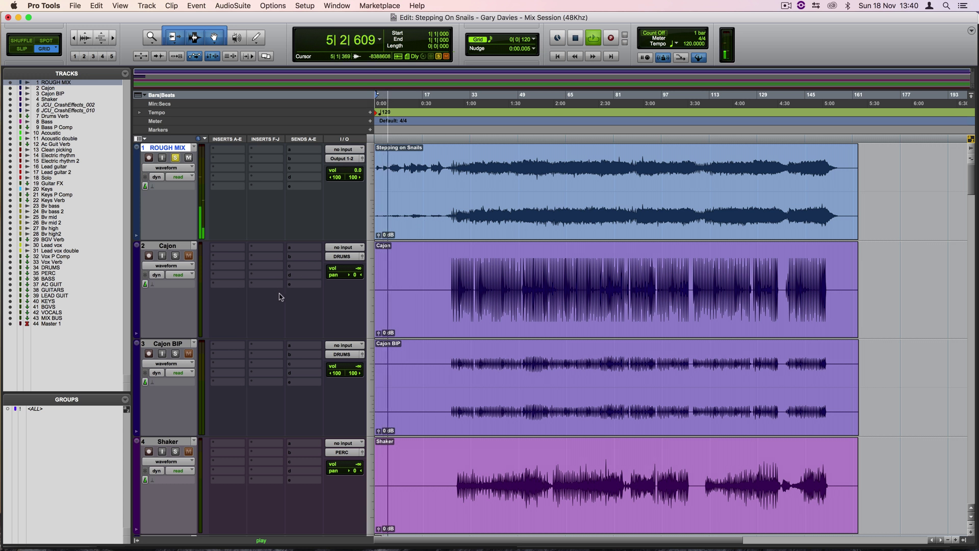
scroll(268, 334, down, 12)
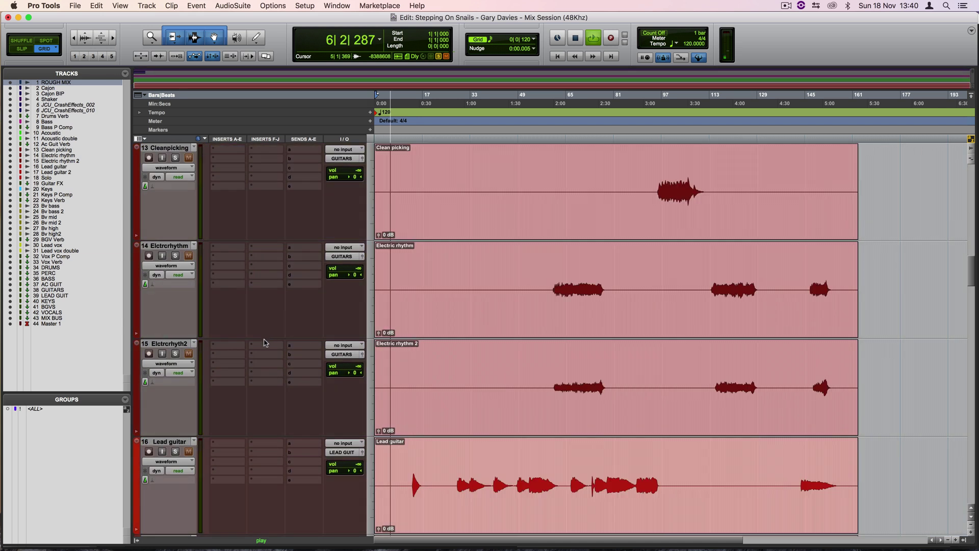
scroll(266, 343, down, 17)
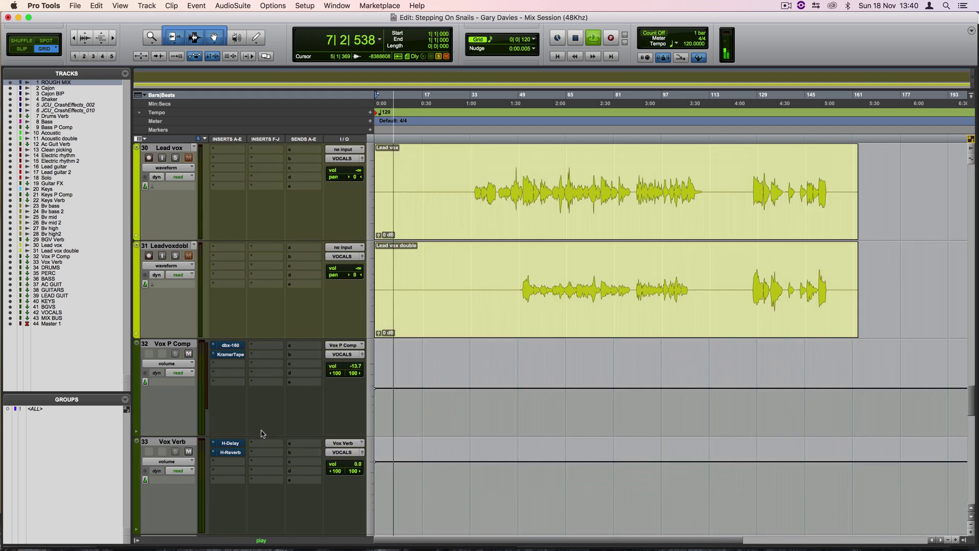
scroll(261, 434, down, 12)
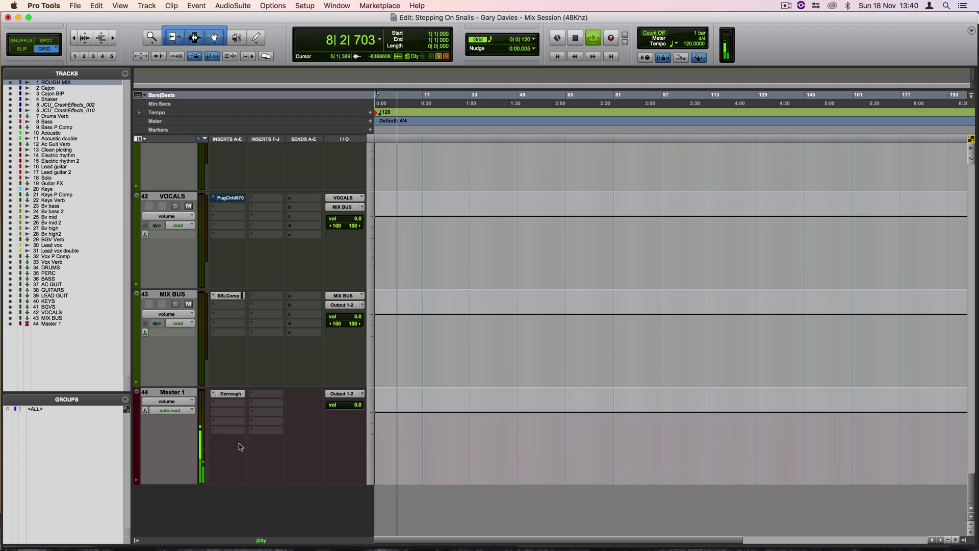
click(230, 395)
Step: Return to the ROUGH MIX track and place the Dorrough meter window below its clip
scroll(473, 324, up, 10)
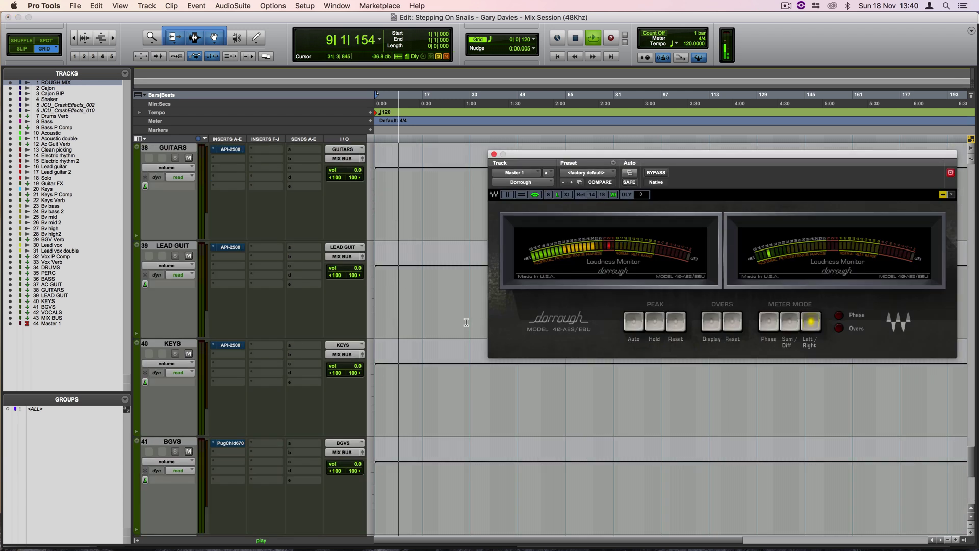
drag(969, 423, 953, 19)
drag(739, 152, 639, 270)
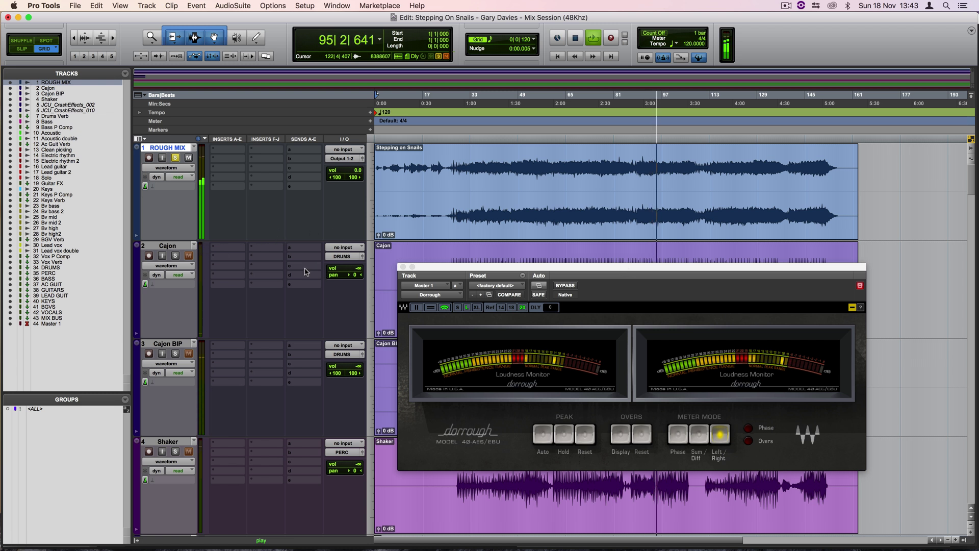
Step: Reduce the height of all tracks so about twelve fit in view, and move the Dorrough meter window higher
scroll(271, 305, down, 3)
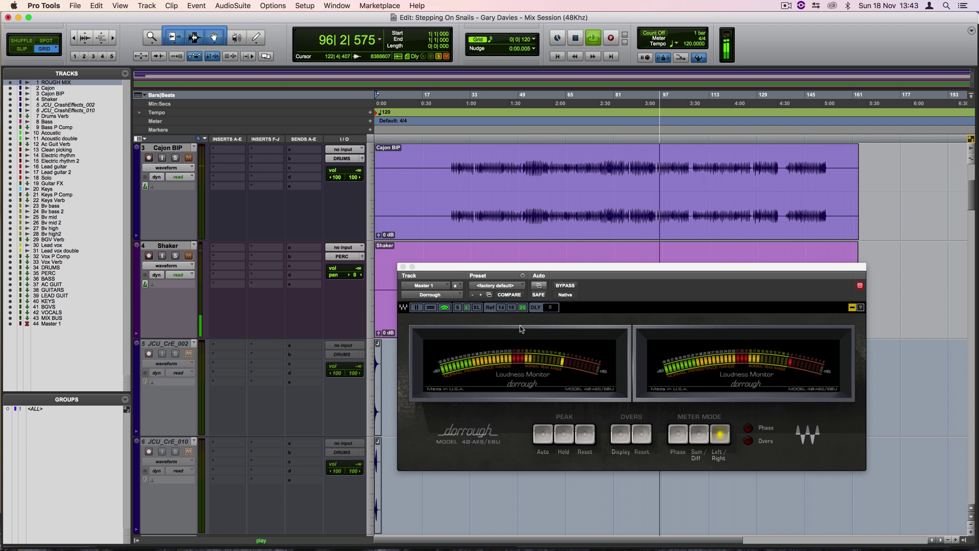
click(972, 528)
click(972, 528)
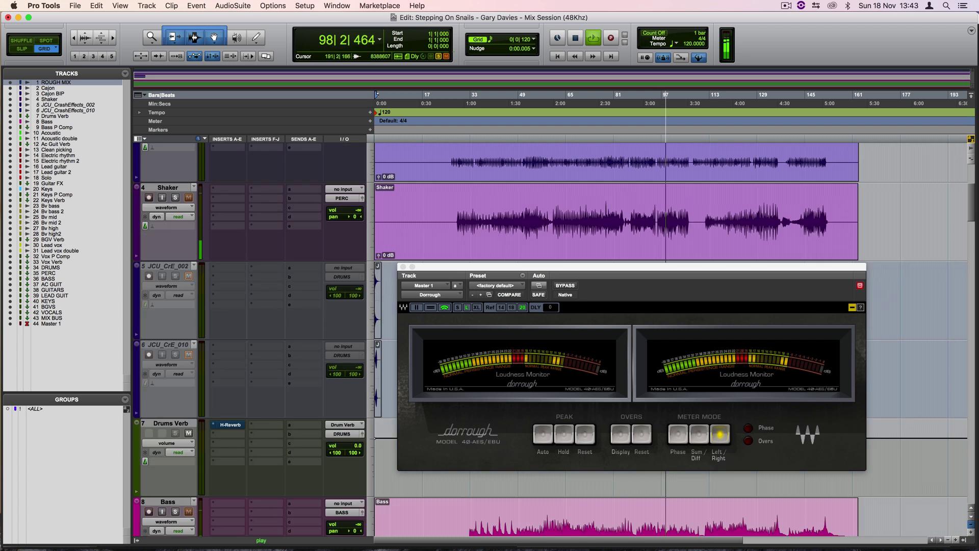
click(972, 528)
click(972, 528)
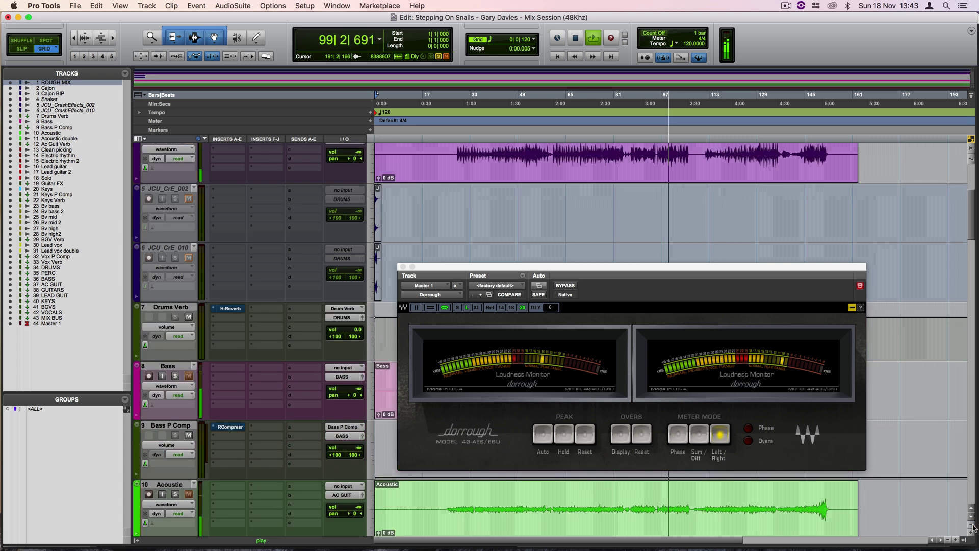
click(972, 525)
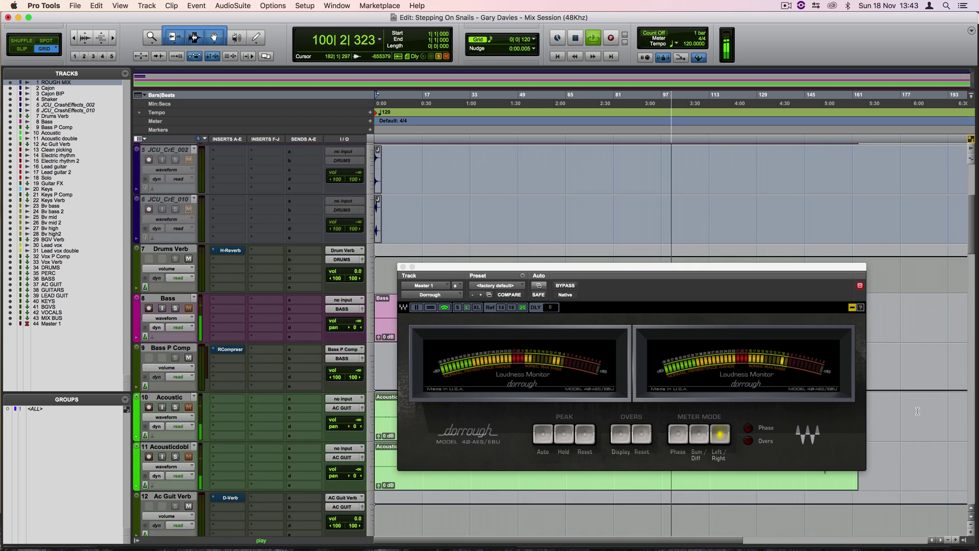
scroll(917, 411, up, 5)
drag(656, 267, 712, 159)
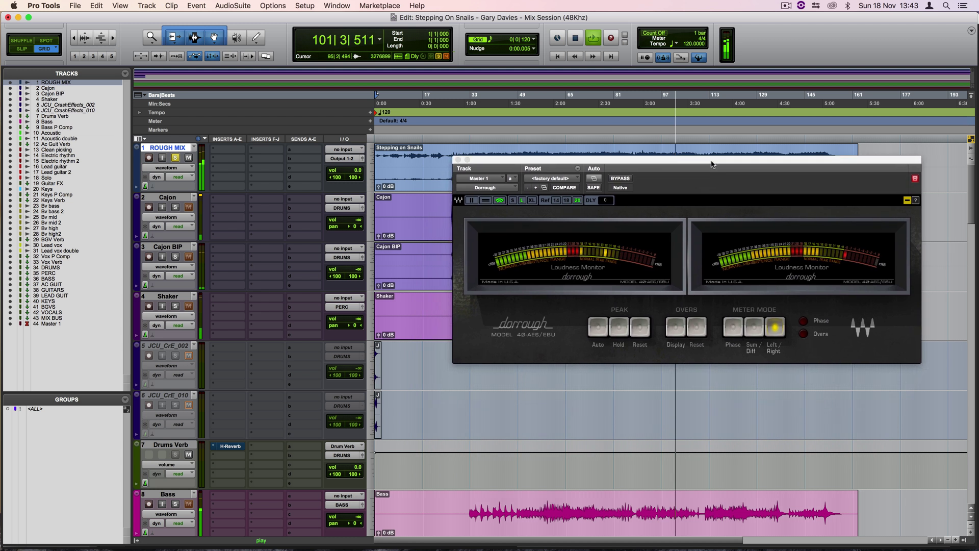
click(971, 526)
click(971, 526)
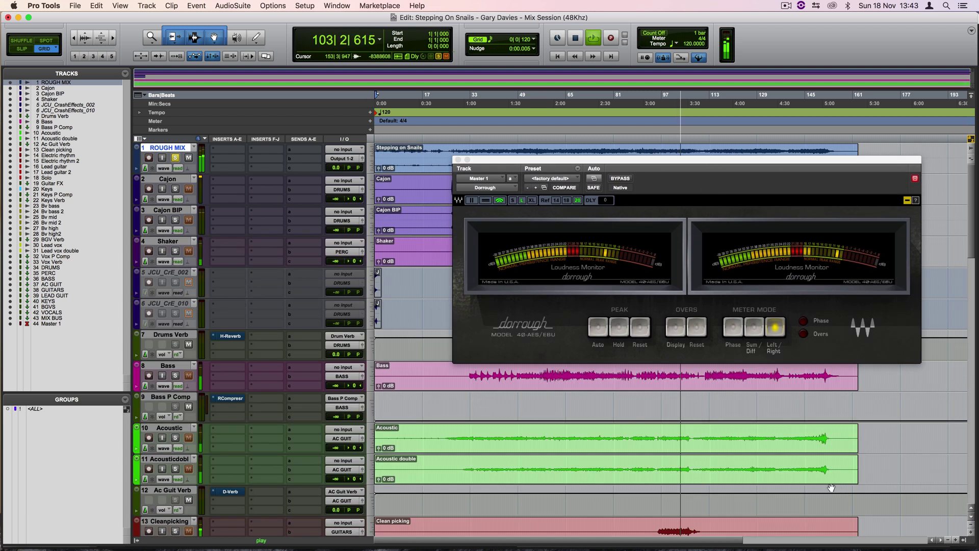
Step: Examine the tracks, inserts and bus routing from Cajon down to Master 1 during playback, then return to ROUGH MIX
scroll(832, 487, down, 2)
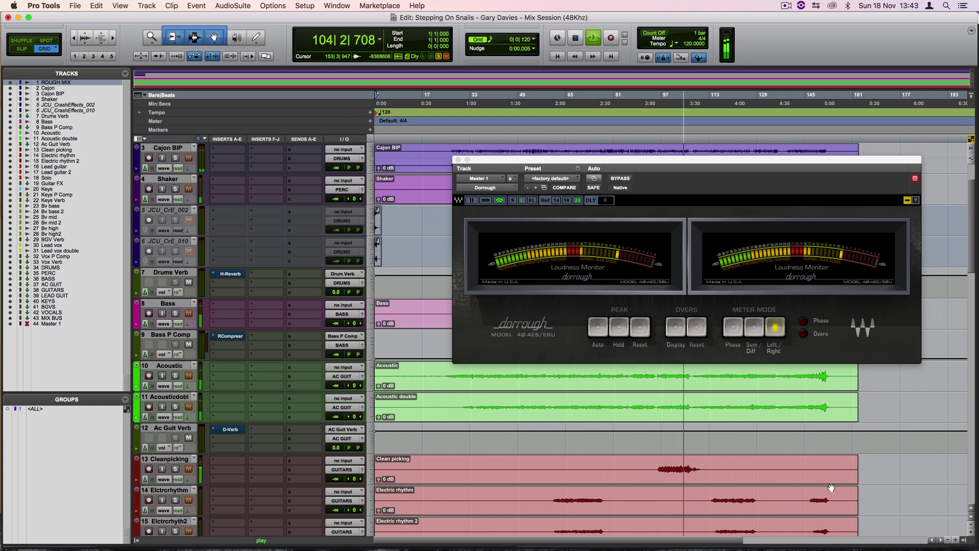
scroll(831, 488, down, 4)
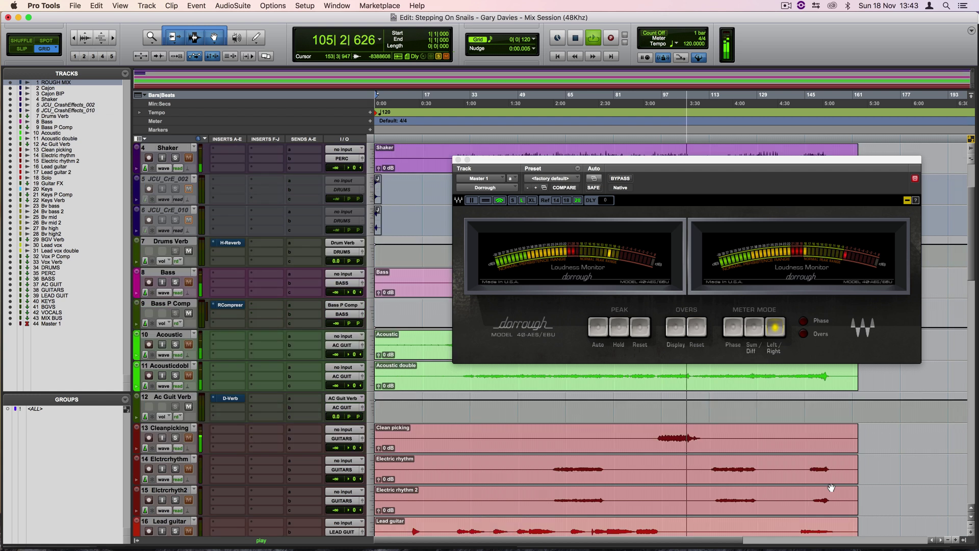
scroll(832, 487, down, 6)
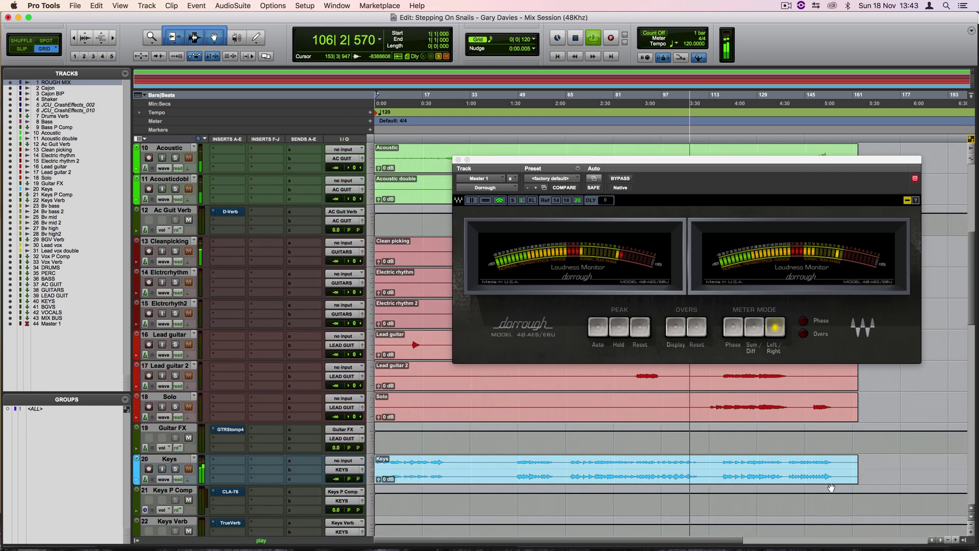
scroll(831, 487, down, 7)
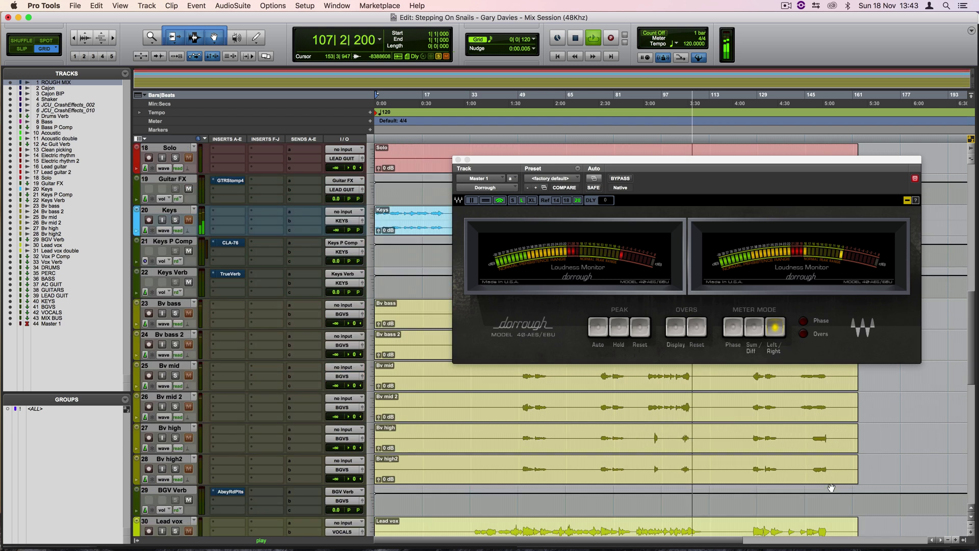
scroll(831, 488, down, 5)
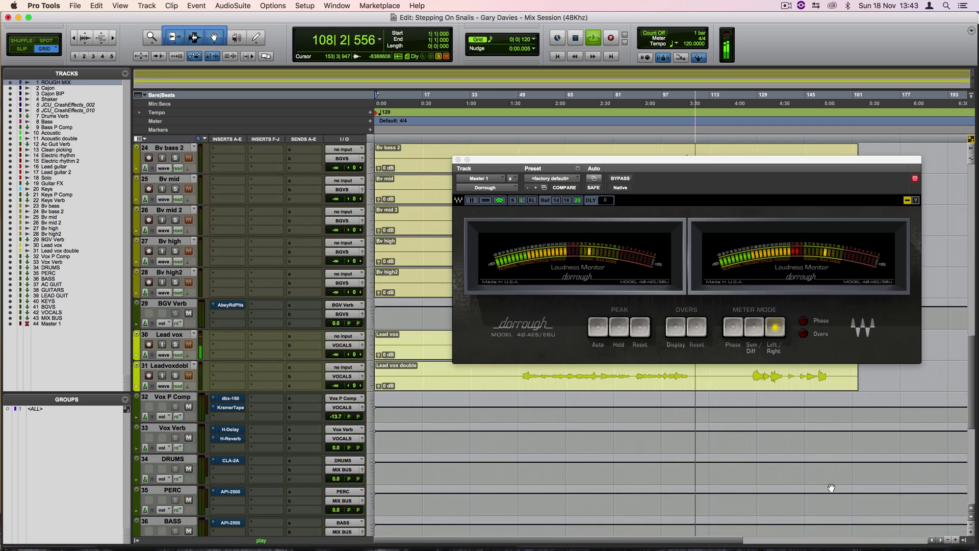
scroll(832, 487, down, 2)
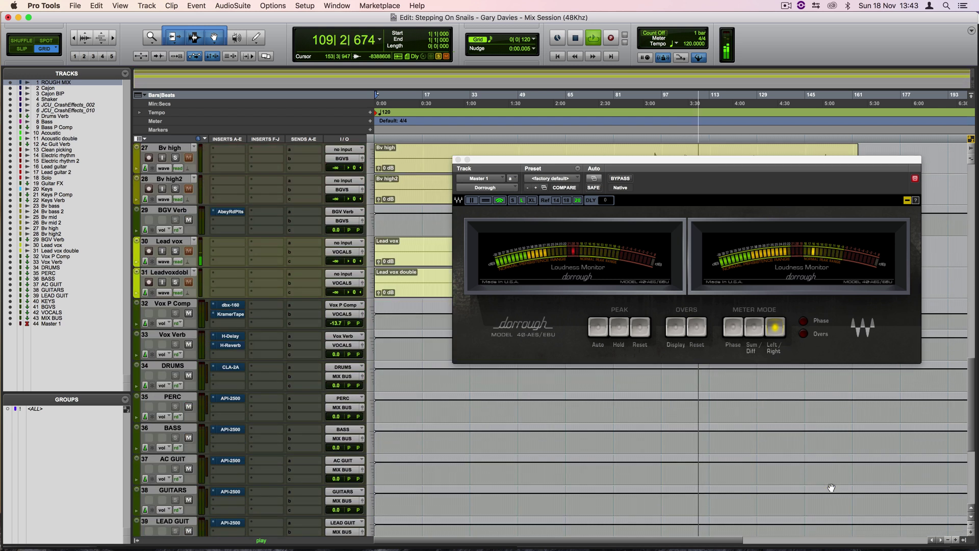
scroll(831, 487, down, 5)
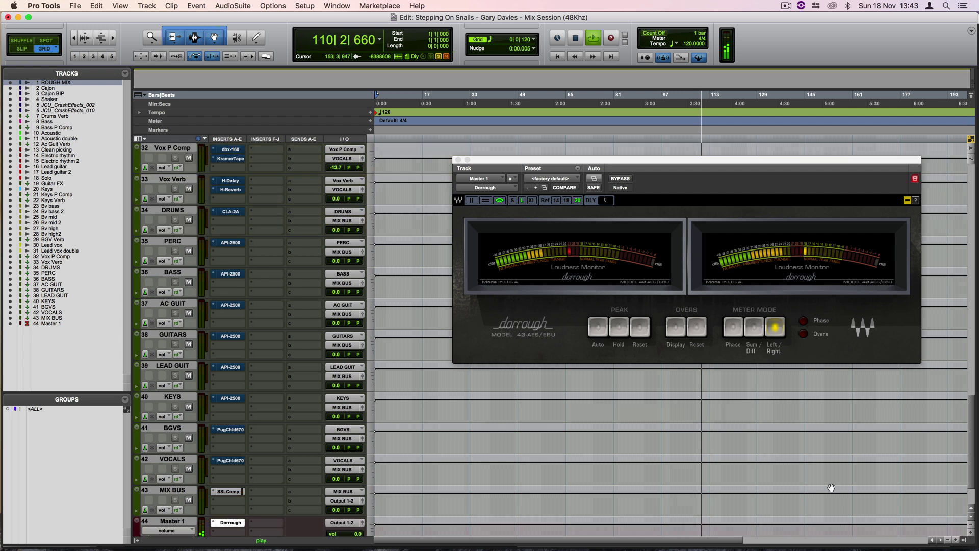
scroll(831, 487, up, 1)
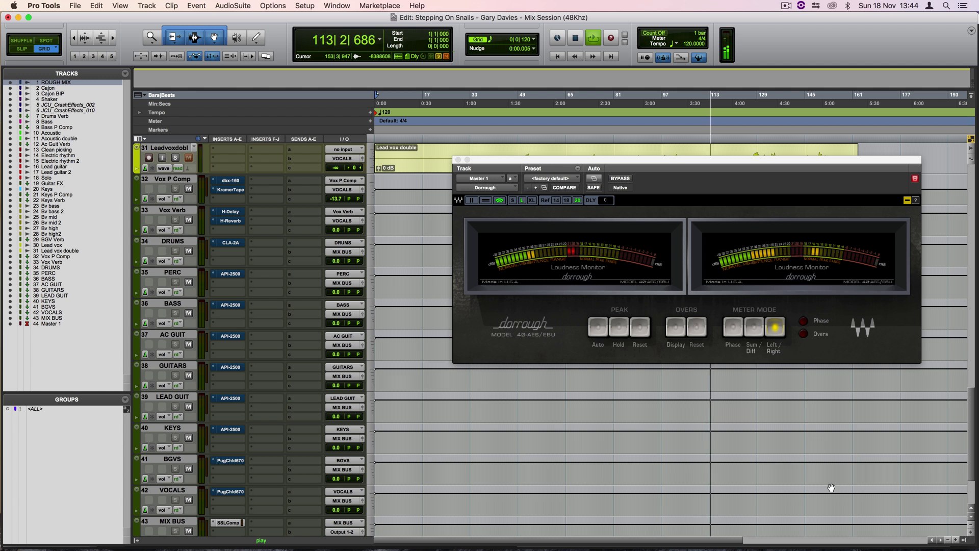
scroll(832, 488, down, 2)
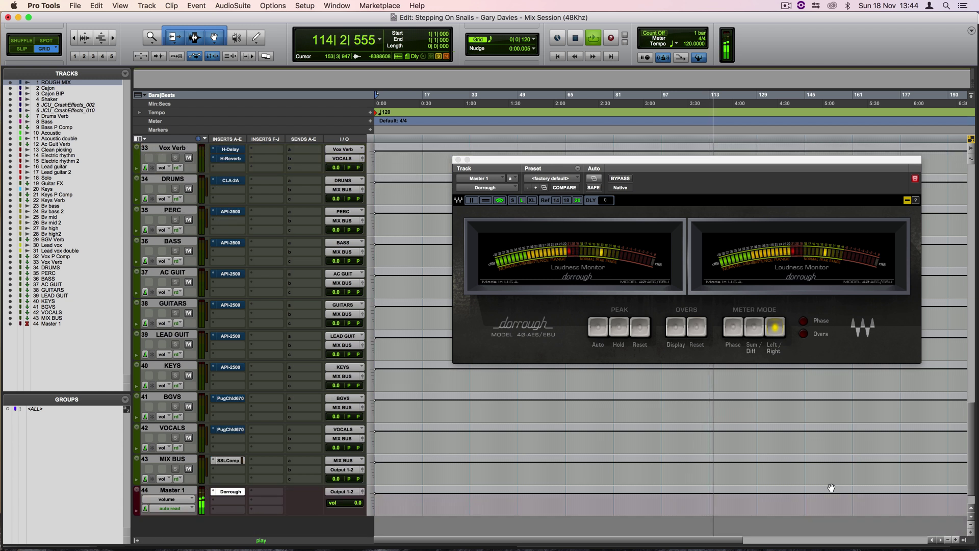
scroll(831, 487, up, 9)
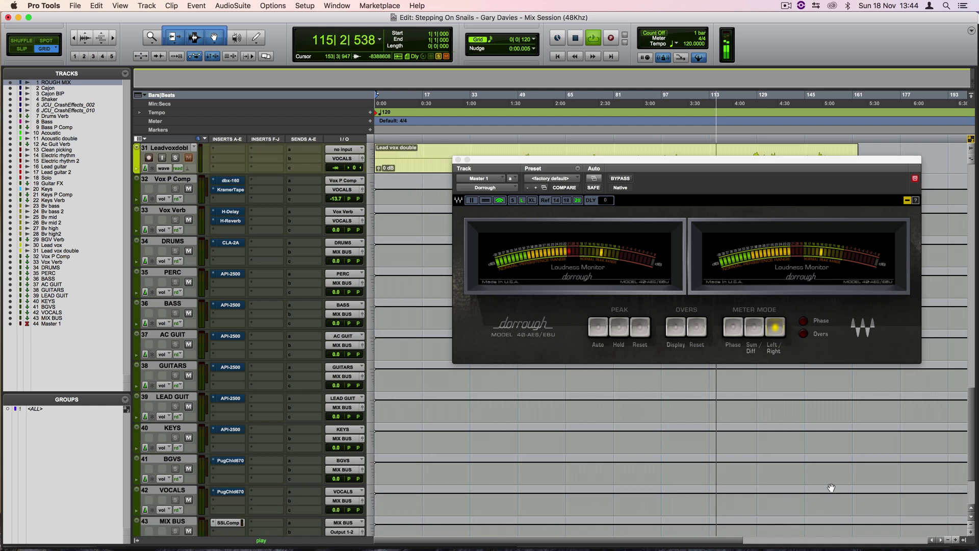
scroll(831, 488, up, 11)
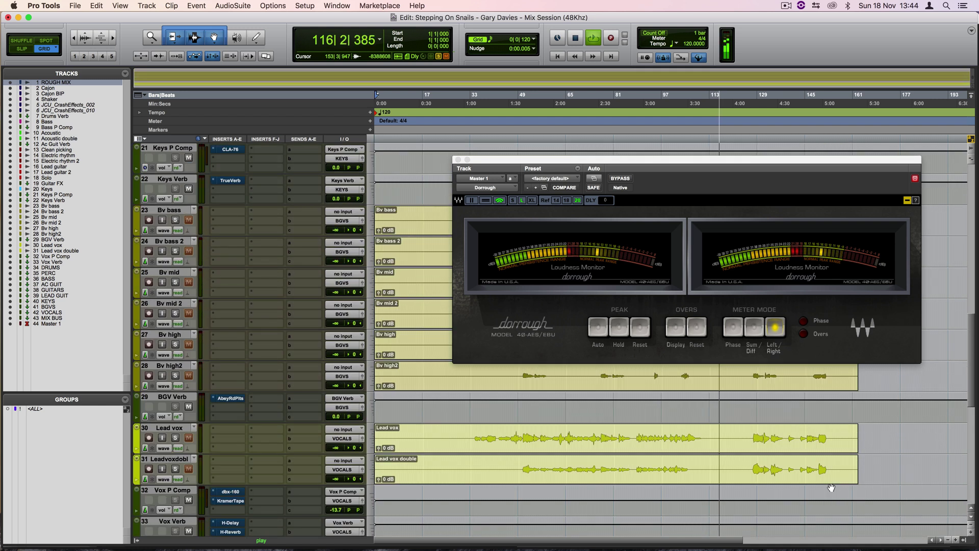
scroll(831, 488, up, 10)
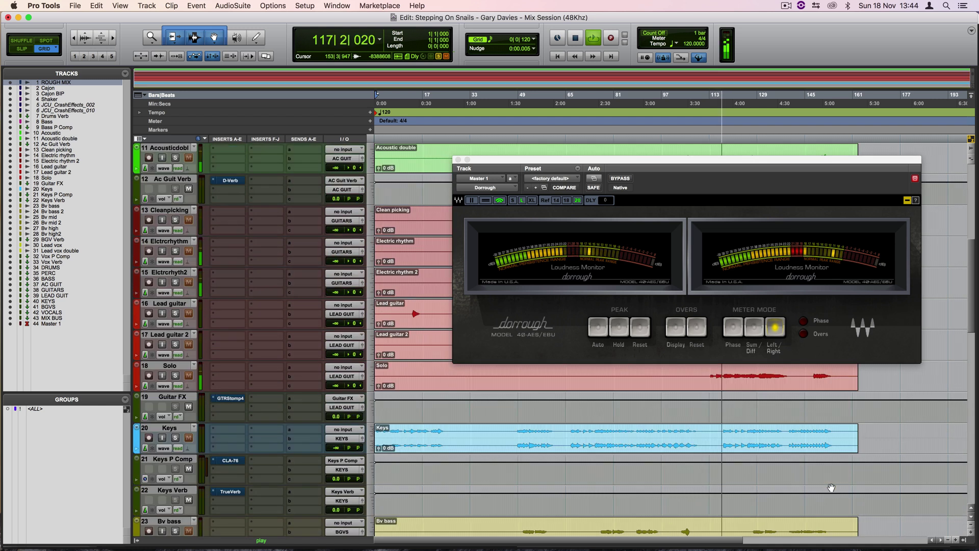
scroll(832, 487, up, 2)
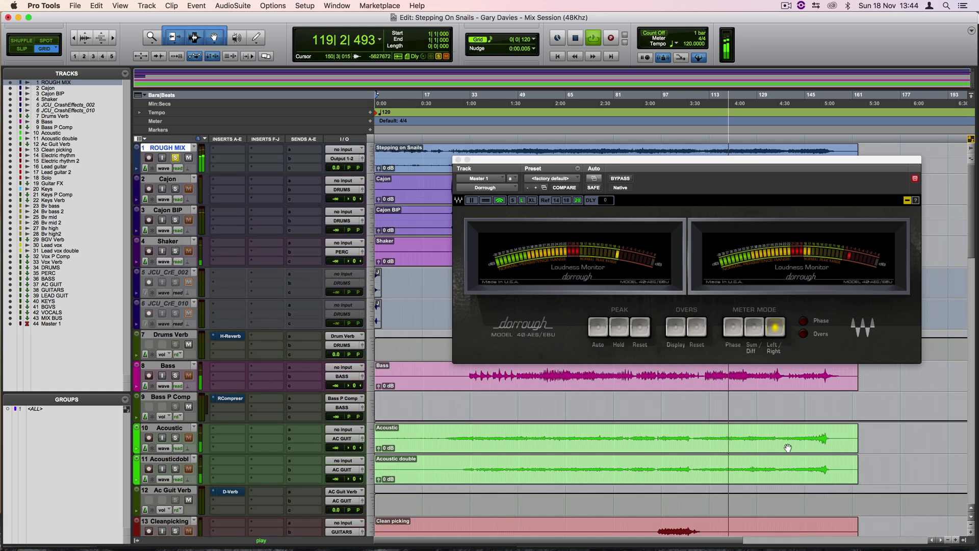
Step: Select the whole Stepping on Snails clip on the ROUGH MIX track and reposition the Dorrough meter window just below it
drag(685, 163, 688, 217)
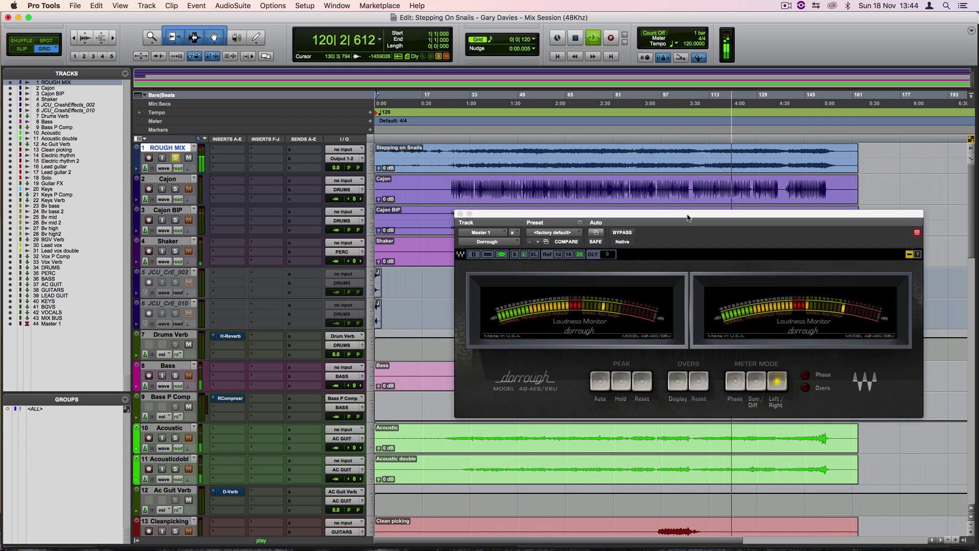
click(602, 162)
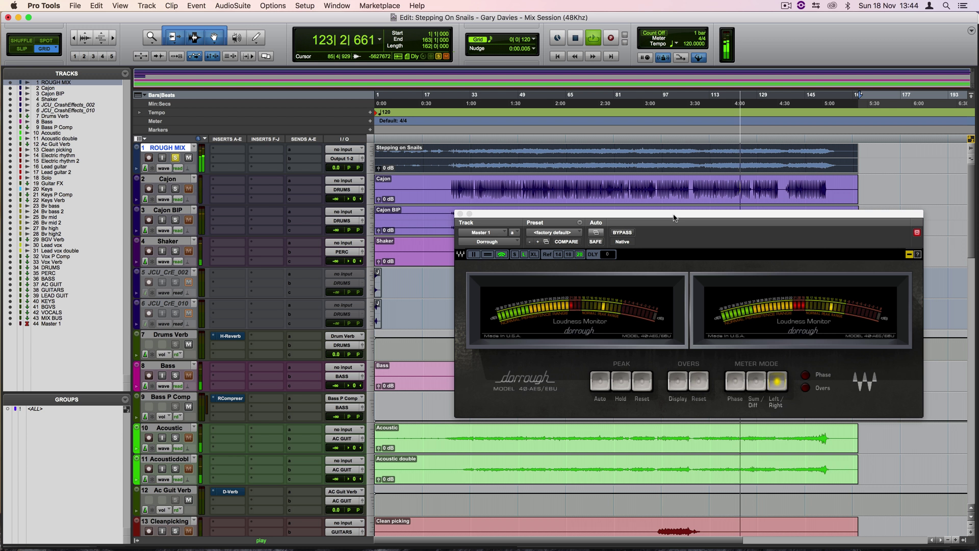
drag(673, 217, 687, 177)
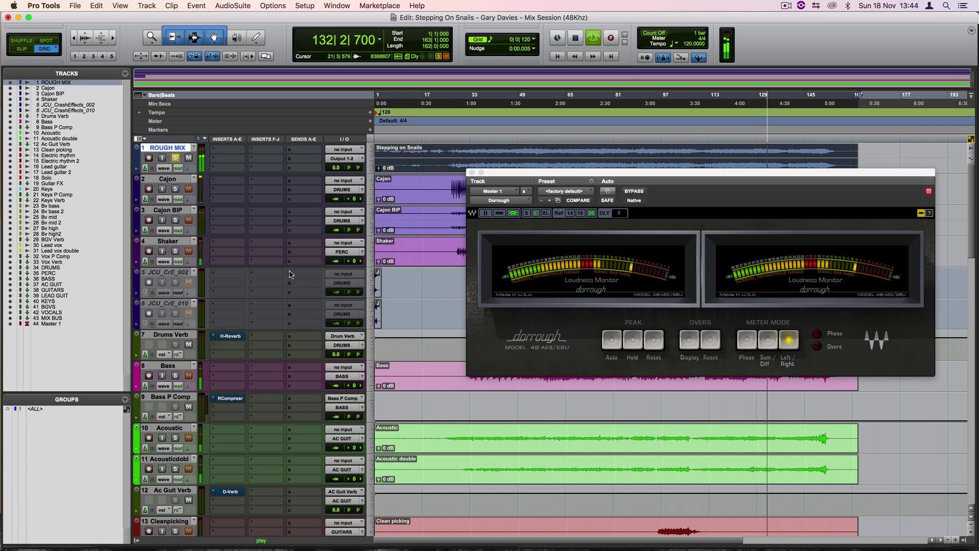
scroll(289, 273, down, 3)
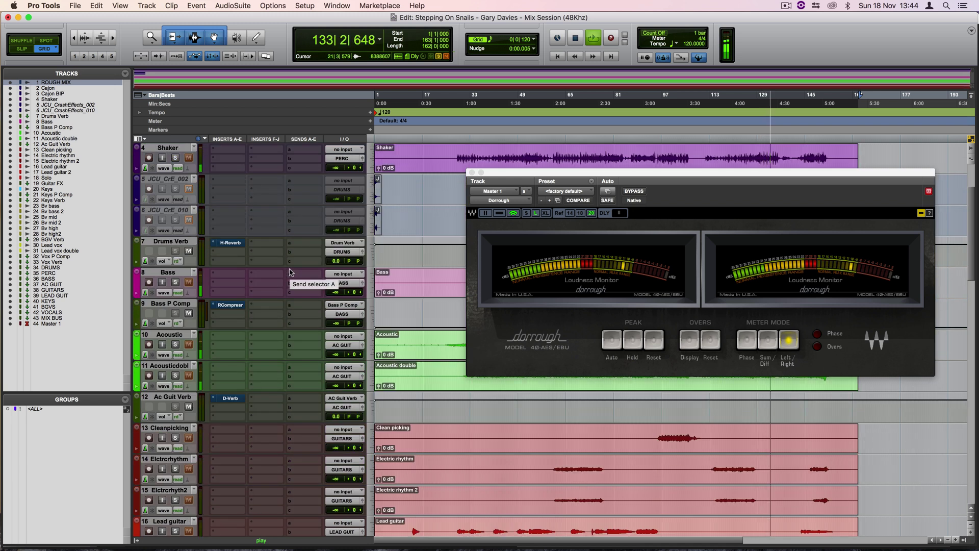
Step: Move the Dorrough meter window below the Shaker track, stop playback and return to the session start
scroll(289, 272, up, 3)
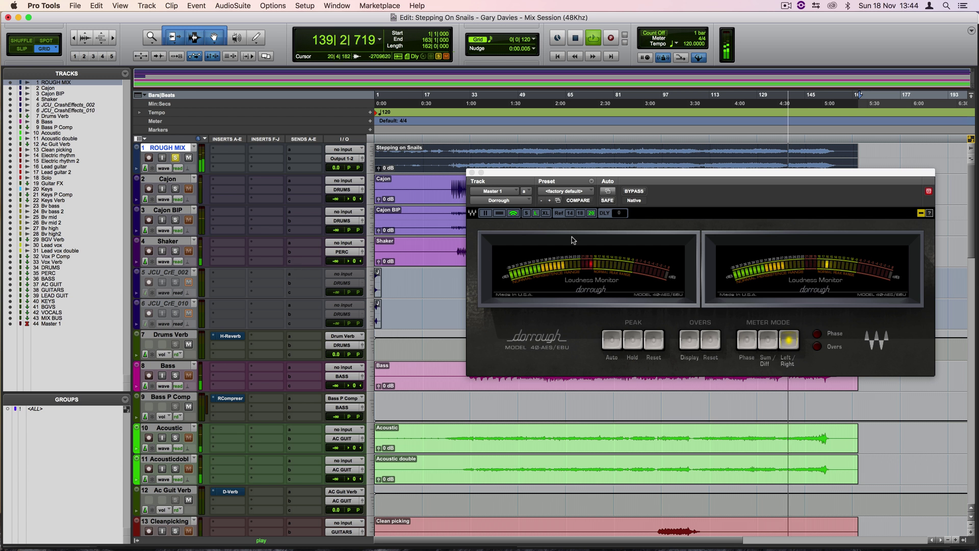
drag(662, 176, 679, 278)
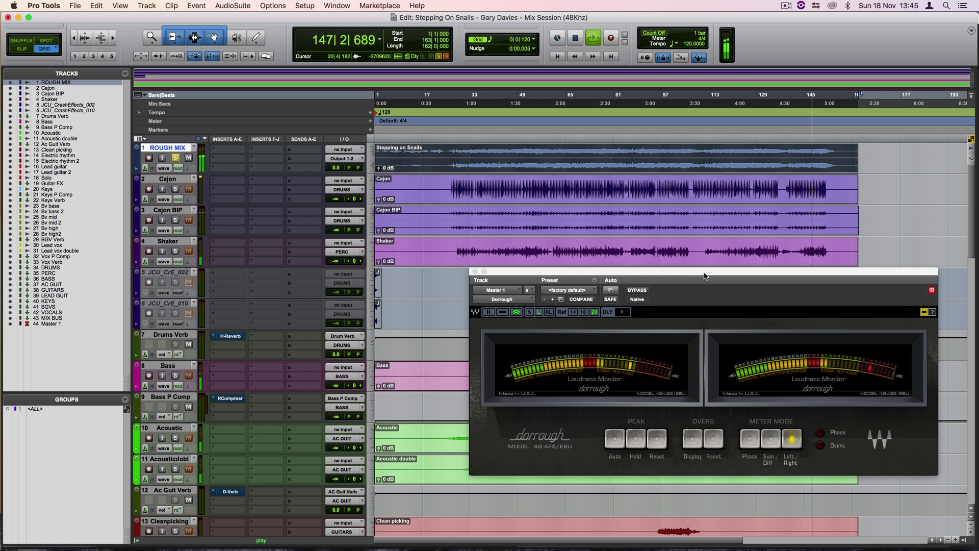
drag(700, 272, 698, 279)
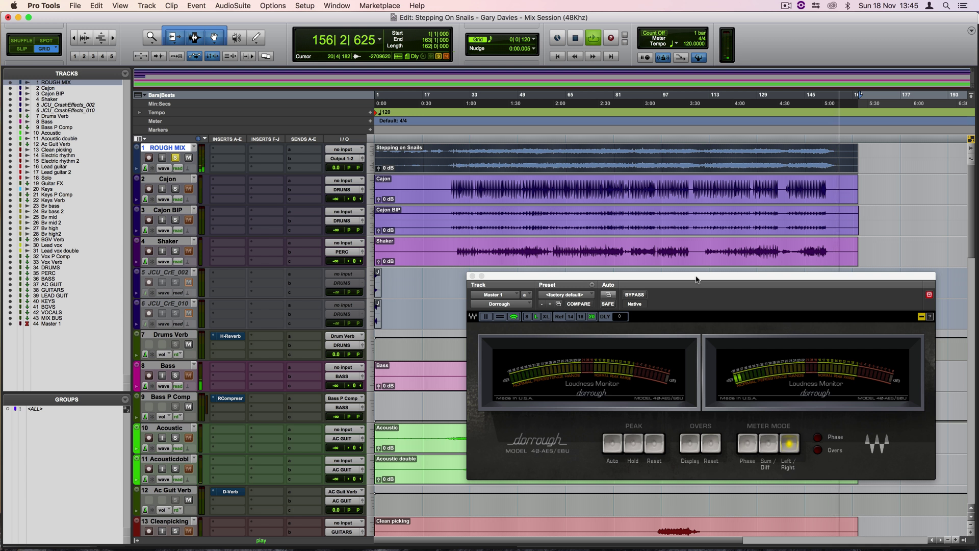
key(space)
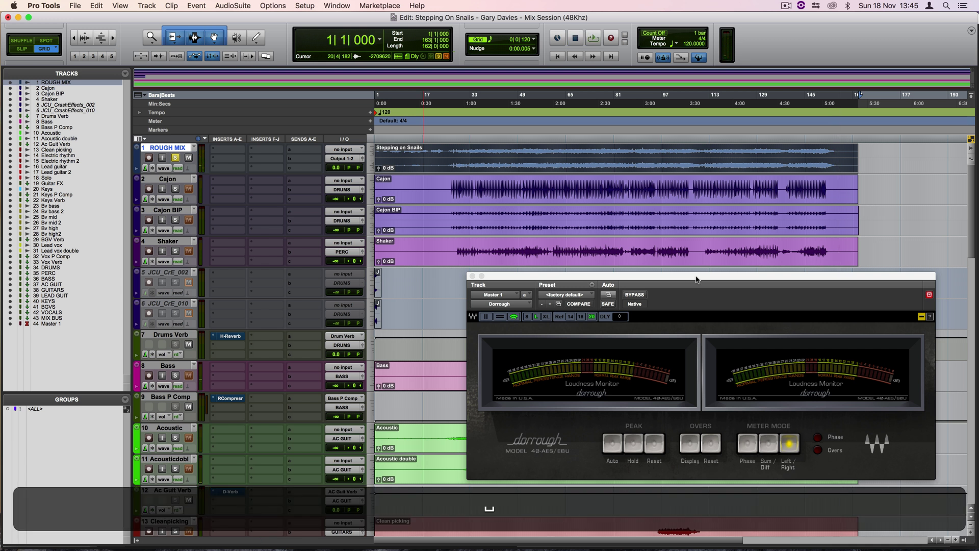
key(Return)
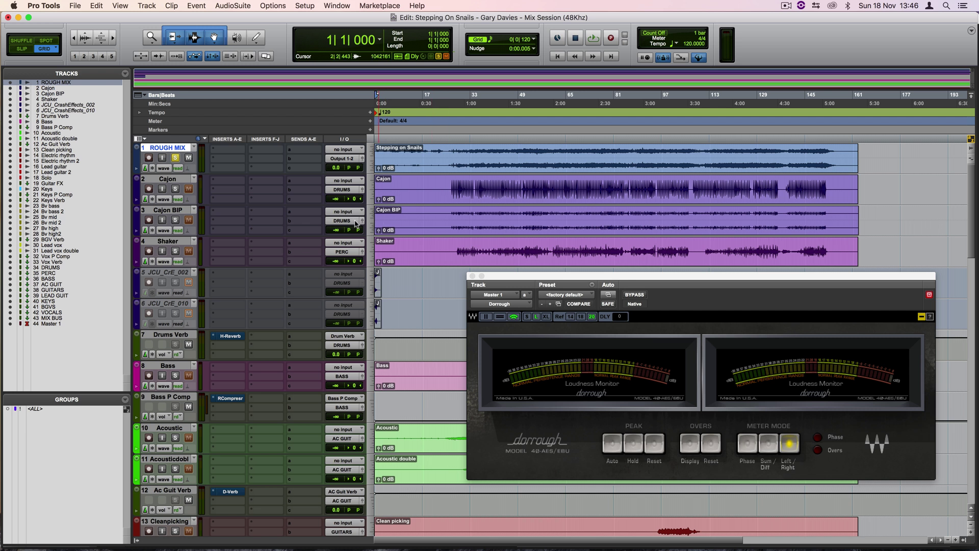
Step: Close the Dorrough meter window so the acoustic and guitar clips are uncovered
scroll(295, 236, down, 1)
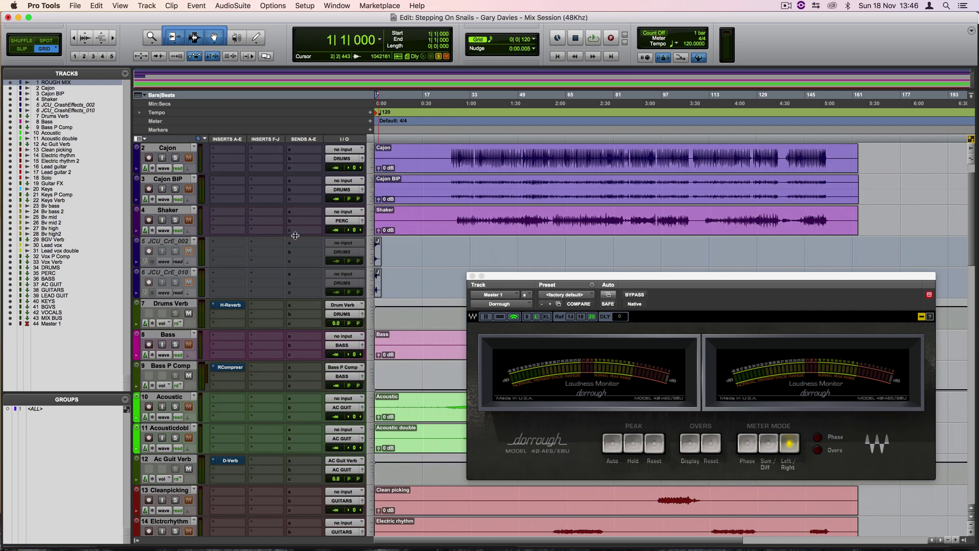
scroll(291, 235, up, 1)
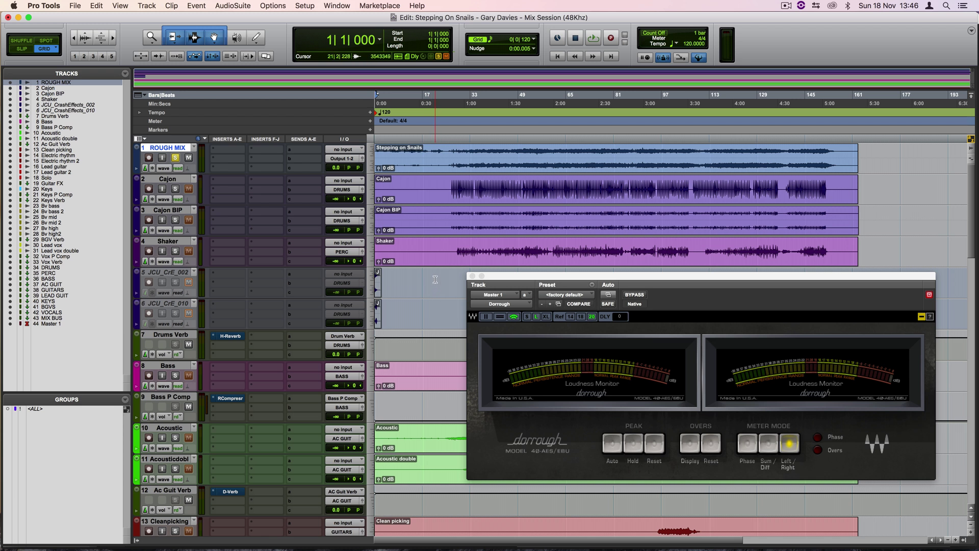
scroll(435, 279, down, 4)
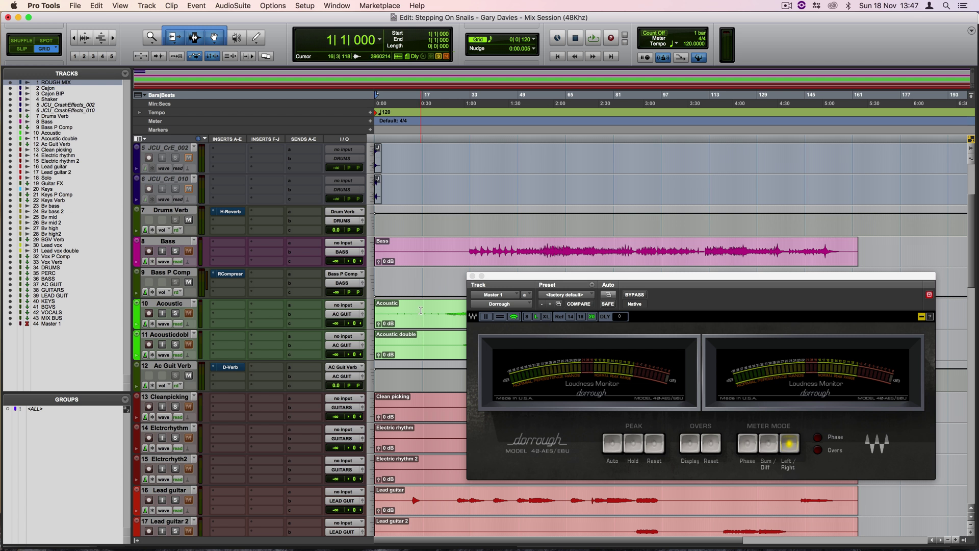
scroll(421, 310, down, 3)
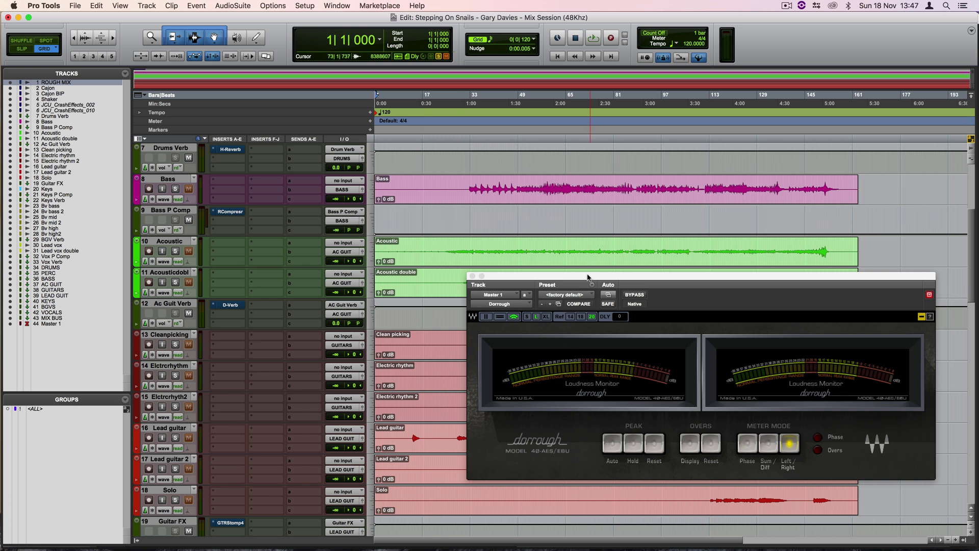
drag(590, 276, 593, 213)
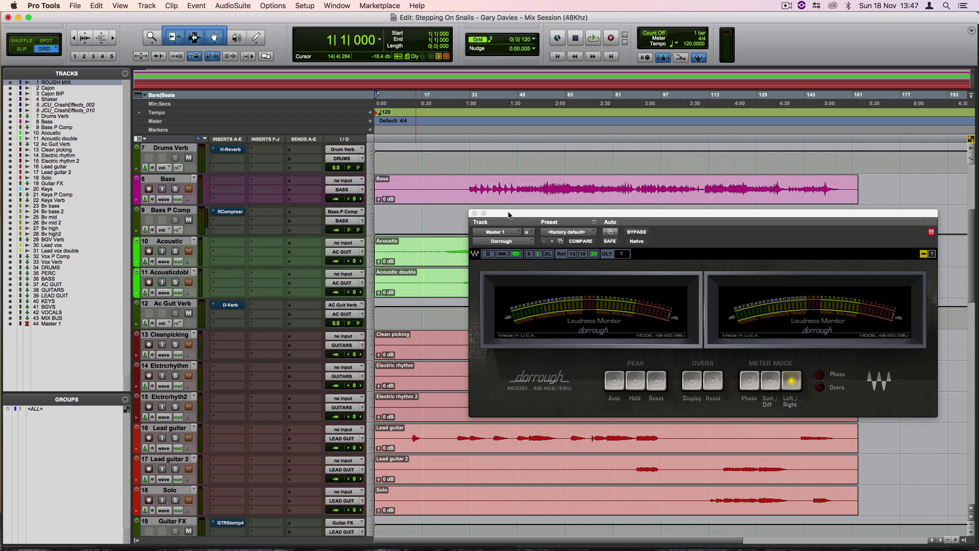
drag(508, 215, 509, 219)
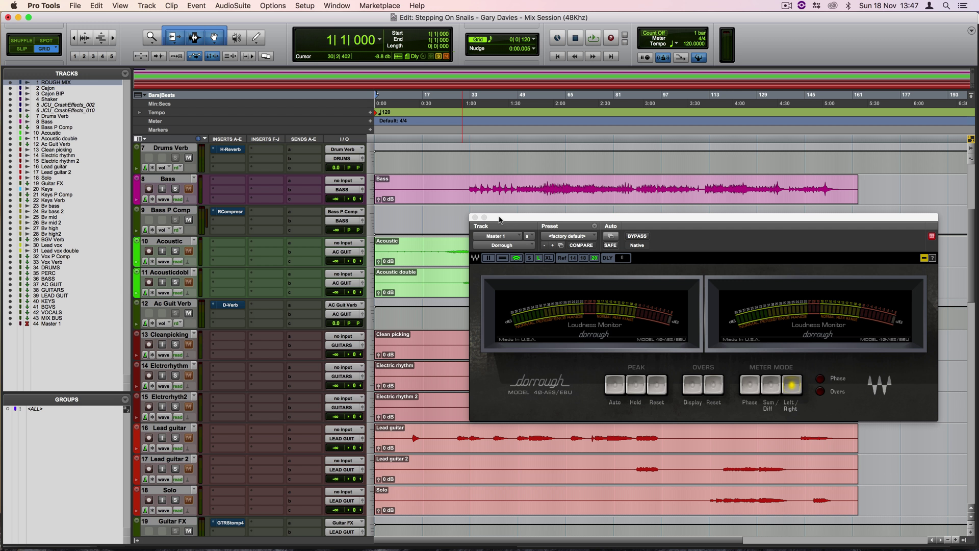
click(507, 220)
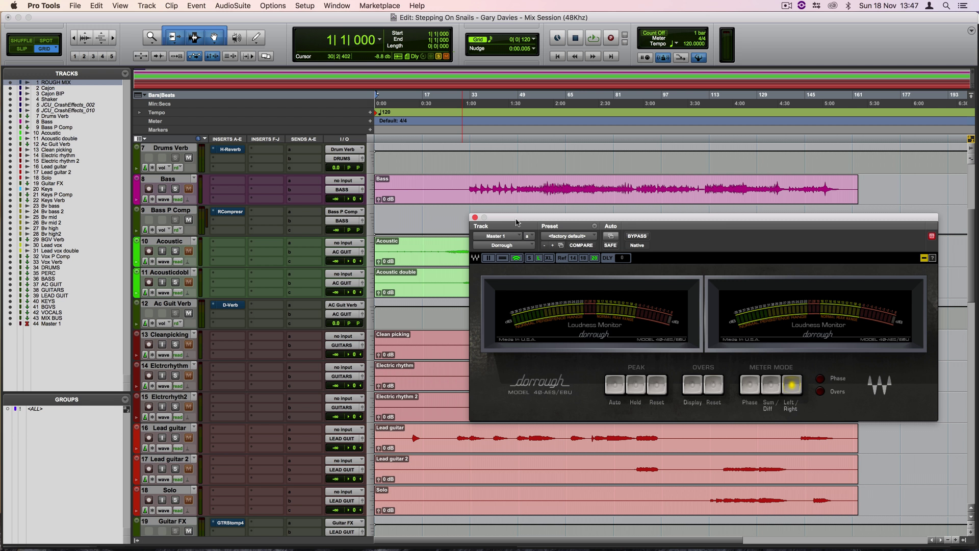
click(474, 218)
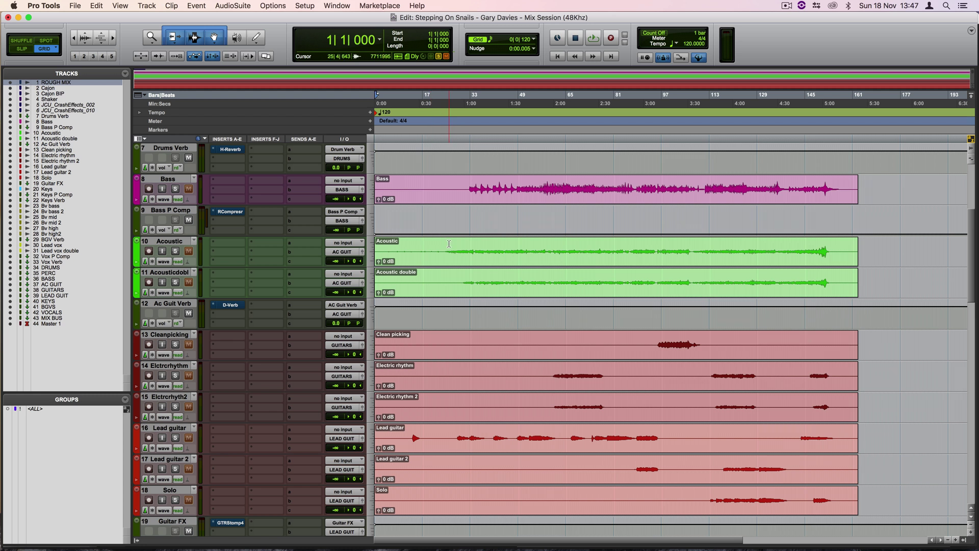
Step: Switch to the Mix window and bring the bus channels up to Master 1 into view
scroll(448, 244, up, 6)
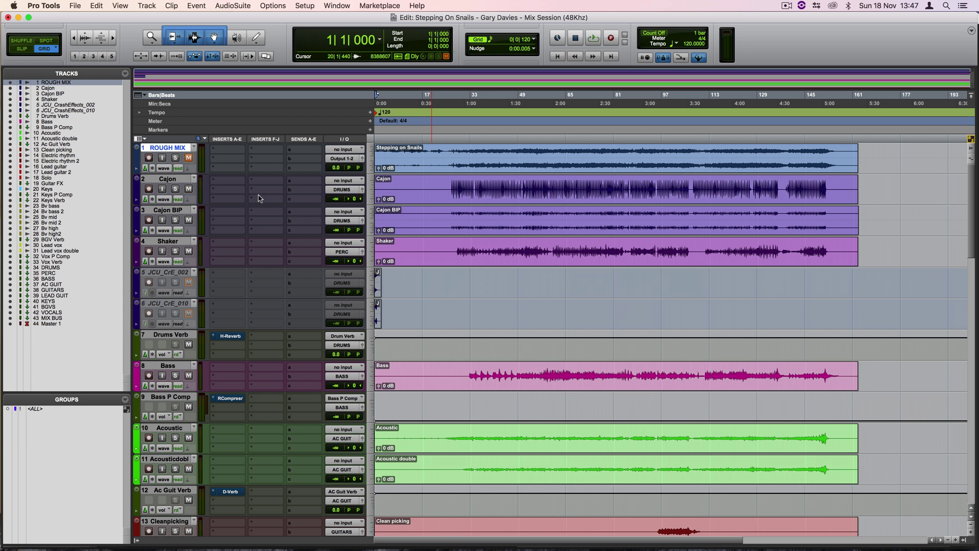
scroll(260, 198, down, 1)
key(super+equal)
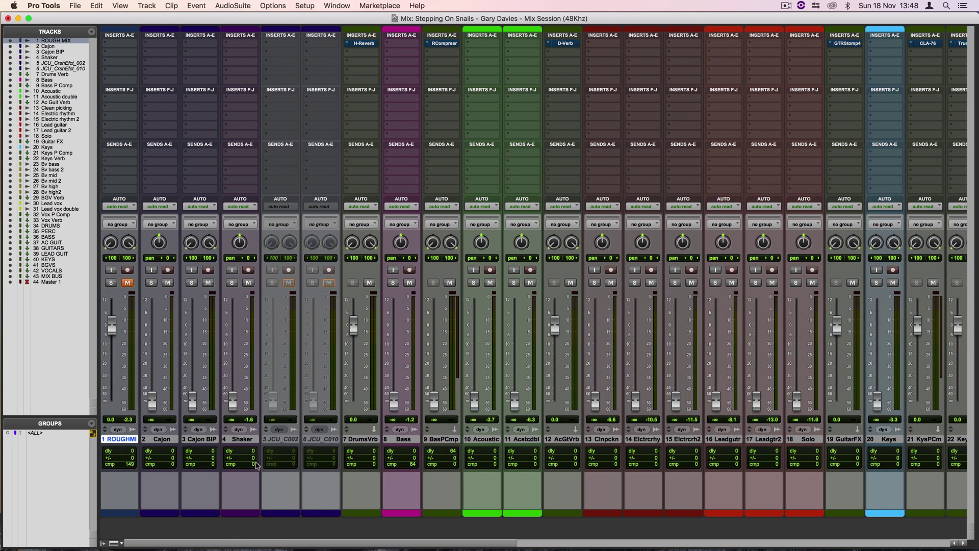
drag(257, 546, 672, 546)
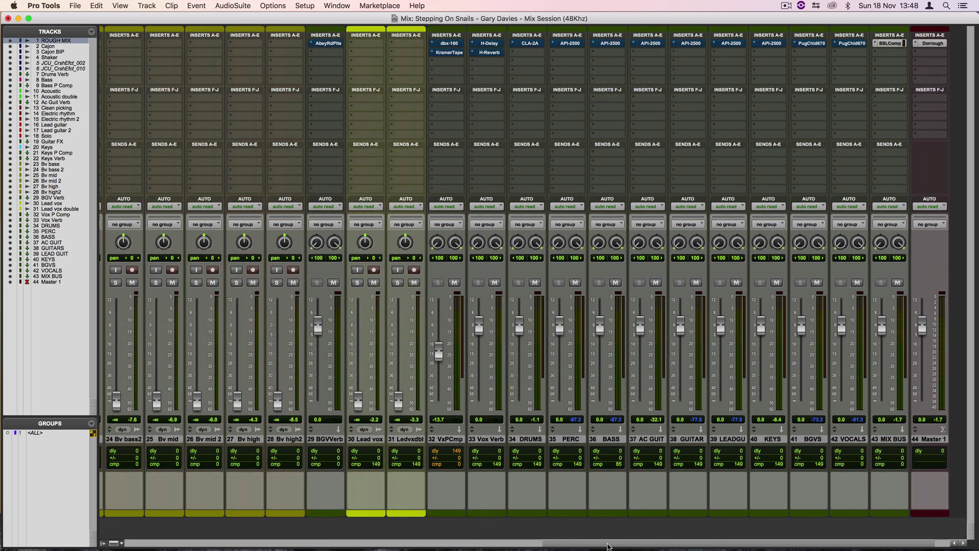
drag(607, 546, 533, 546)
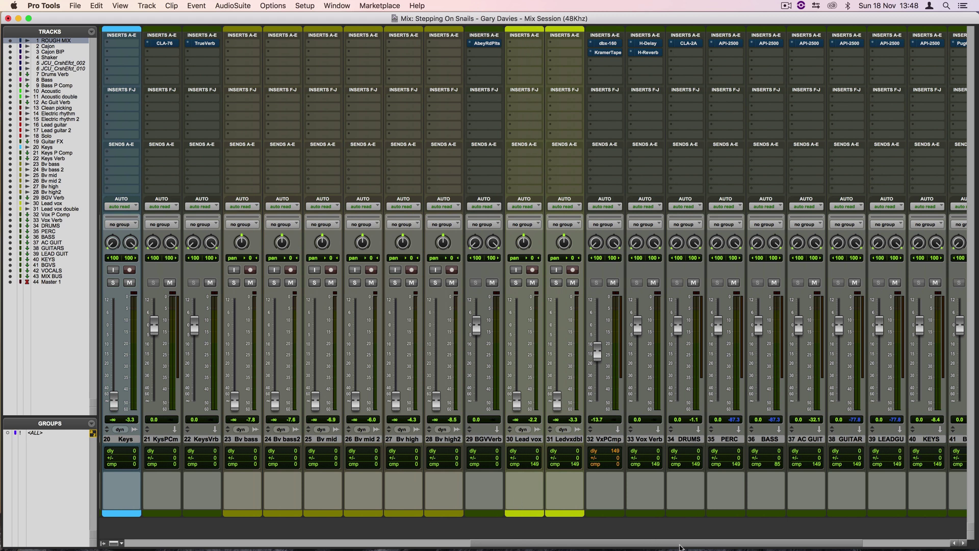
mouse_move(701, 546)
mouse_down()
mouse_move(674, 544)
mouse_move(711, 545)
mouse_move(699, 544)
mouse_up()
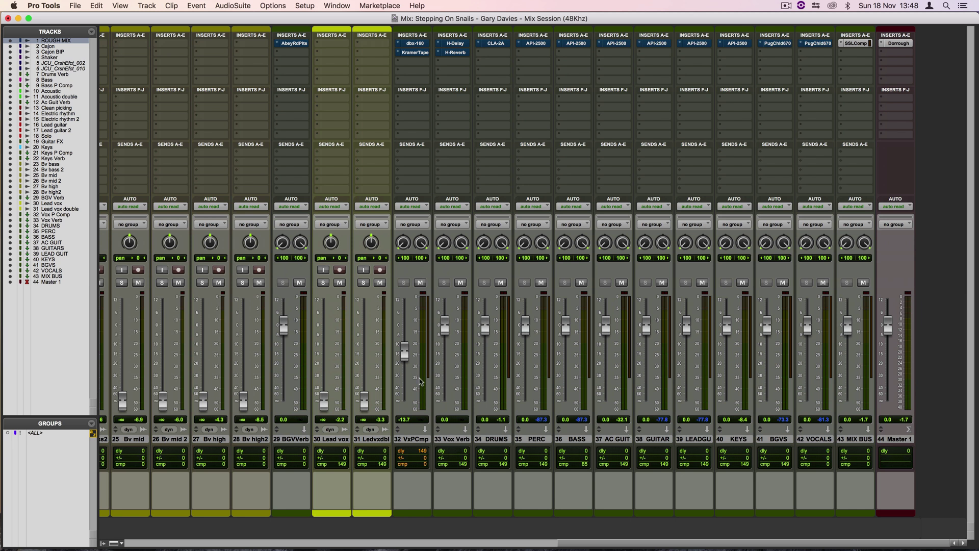
Step: Show the I/O section on the mixer channel strips
click(113, 543)
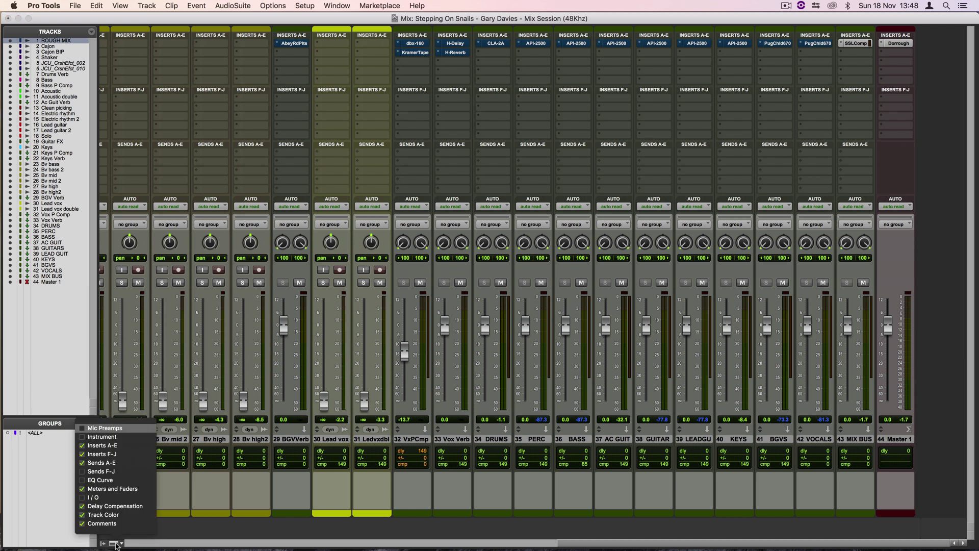
click(96, 498)
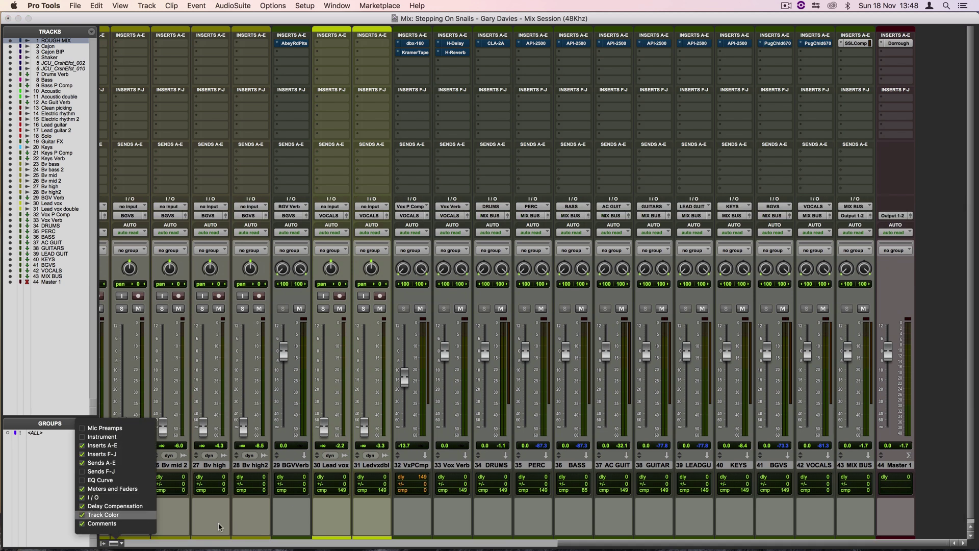
click(117, 544)
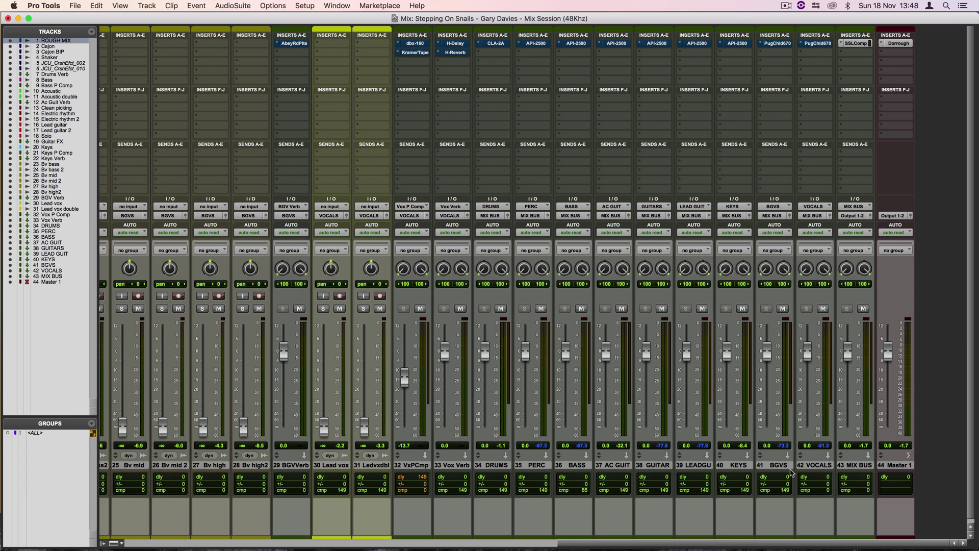
Step: Select the bus channels from DRUMS through VOCALS in the mixer
click(813, 466)
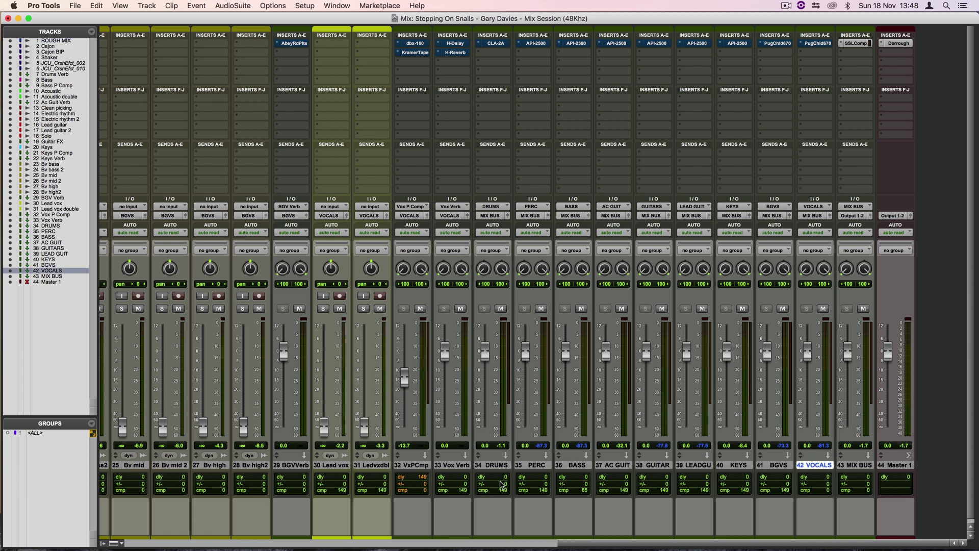
click(499, 464)
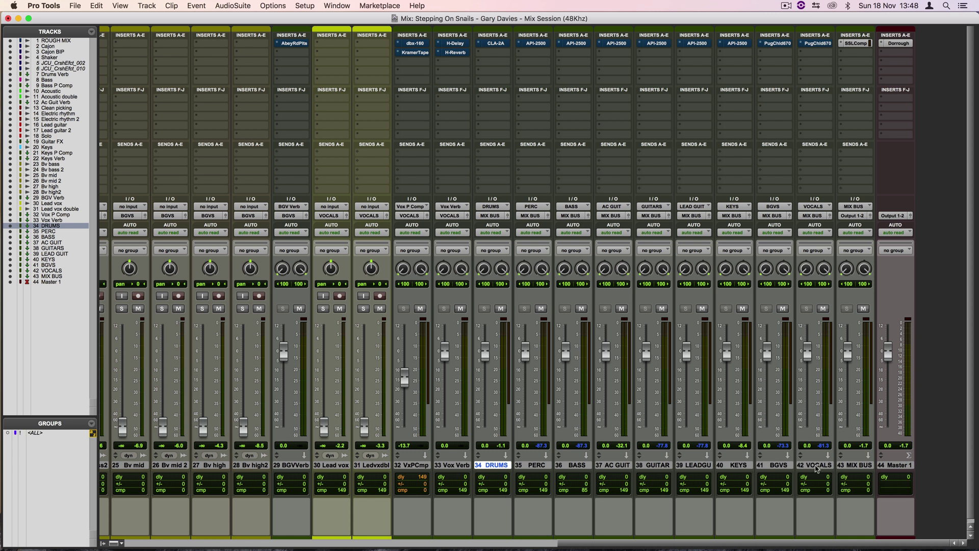
shift+click(816, 468)
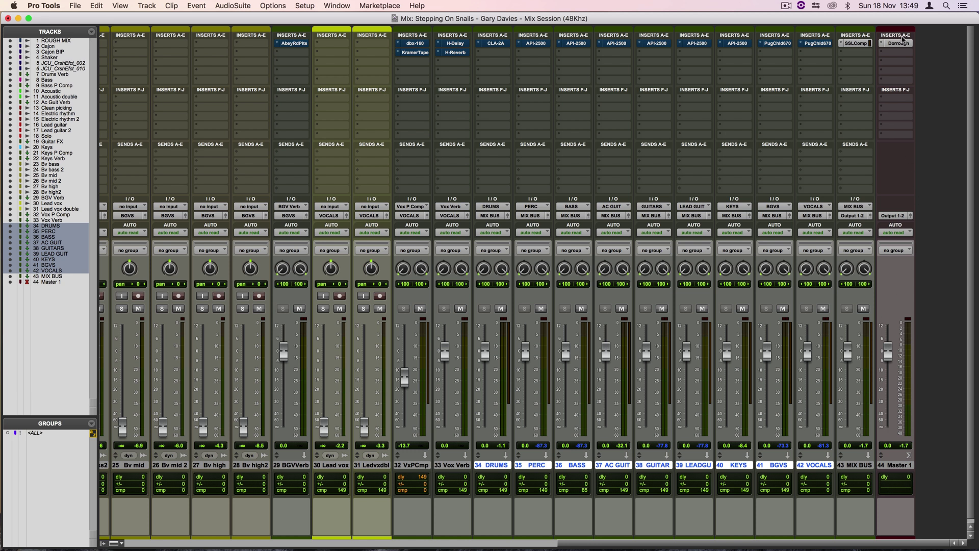
Step: View the Dorrough insert on Master 1, then open the SSLComp on MIX BUS and place its whole window in view
click(898, 43)
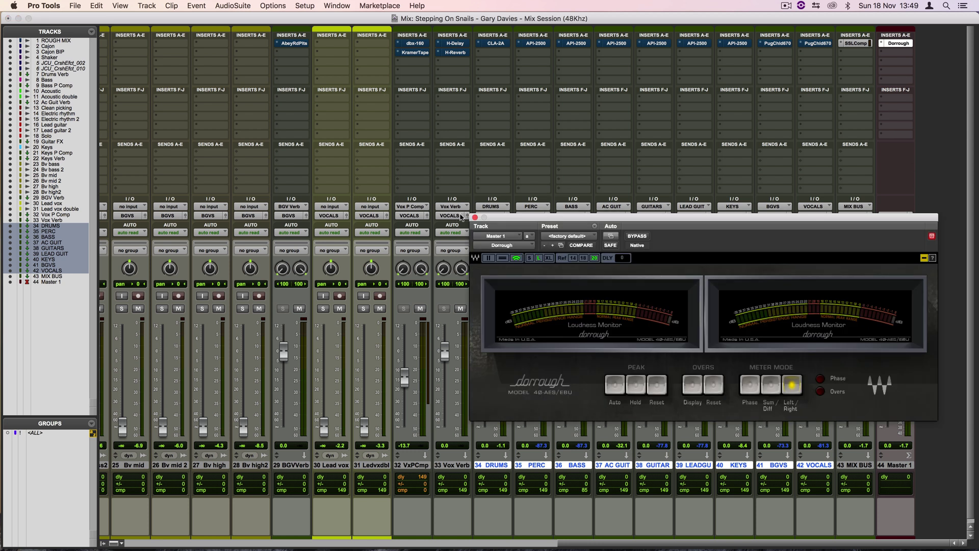
click(475, 218)
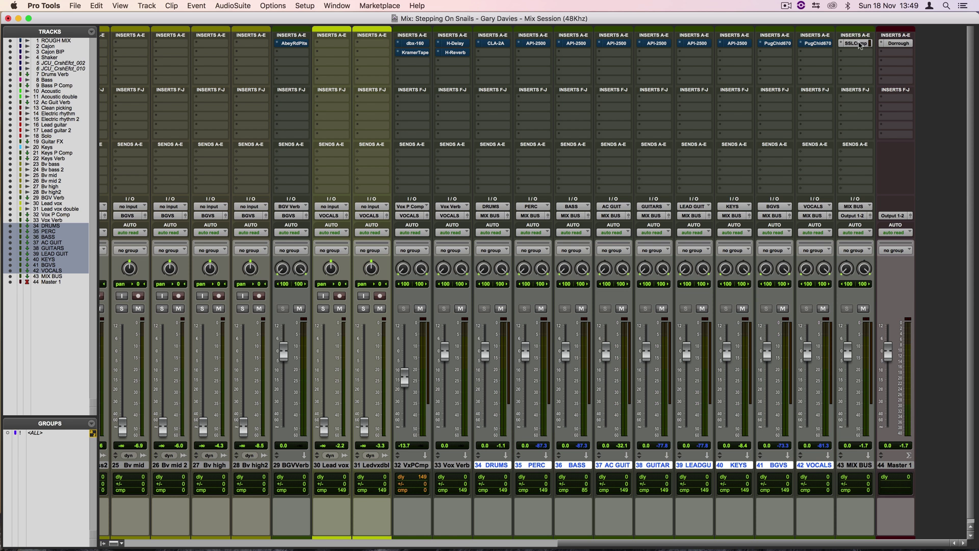
click(859, 43)
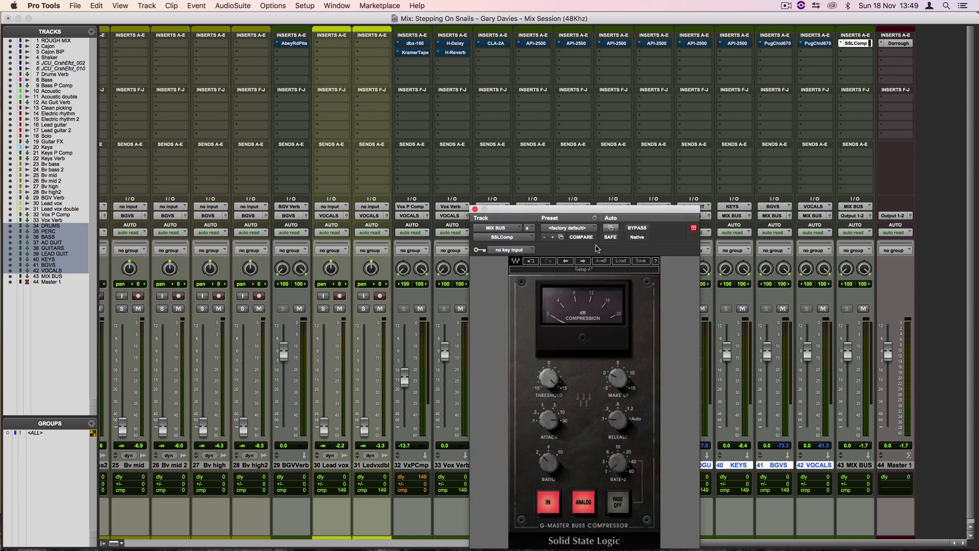
drag(612, 210, 621, 73)
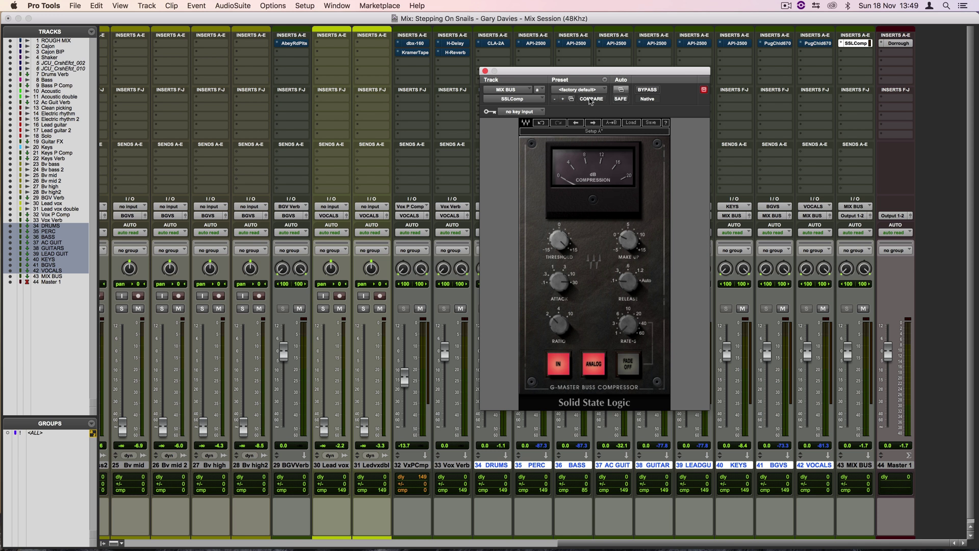
drag(589, 71, 590, 87)
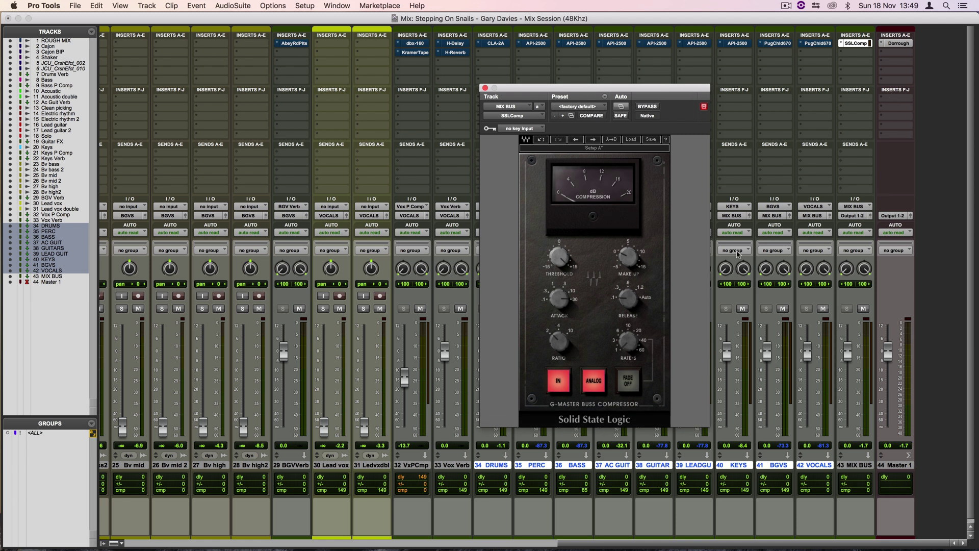
drag(581, 91, 583, 99)
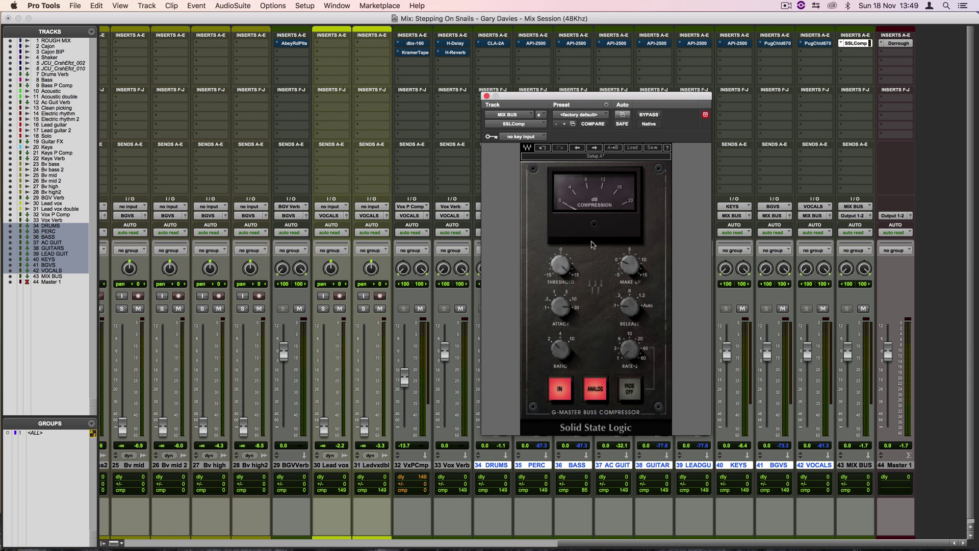
Step: Examine the SSLComp's ratio, release, attack, threshold and make-up controls, switch Analog off and on again, and close the plug-in
click(562, 343)
click(628, 310)
click(557, 302)
click(561, 270)
alt+click(630, 268)
click(595, 383)
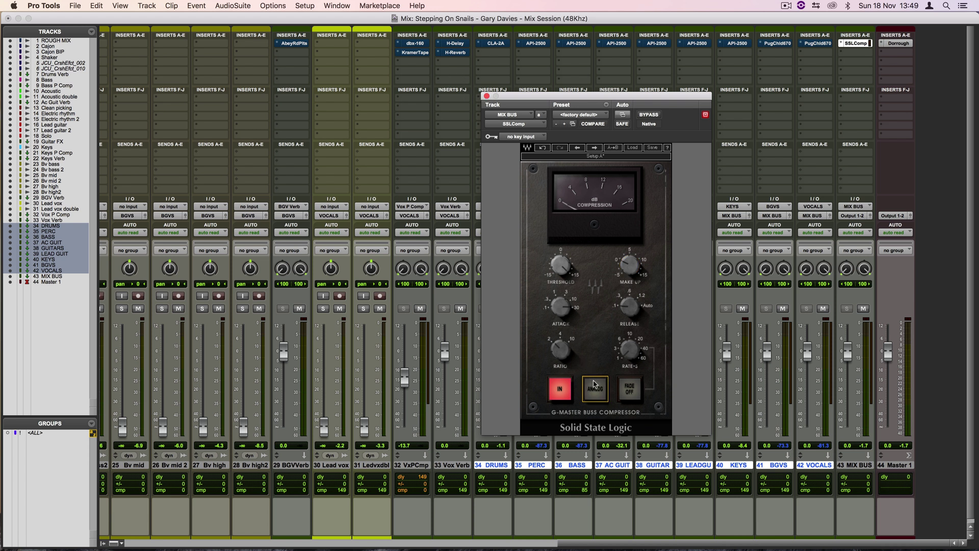
click(594, 385)
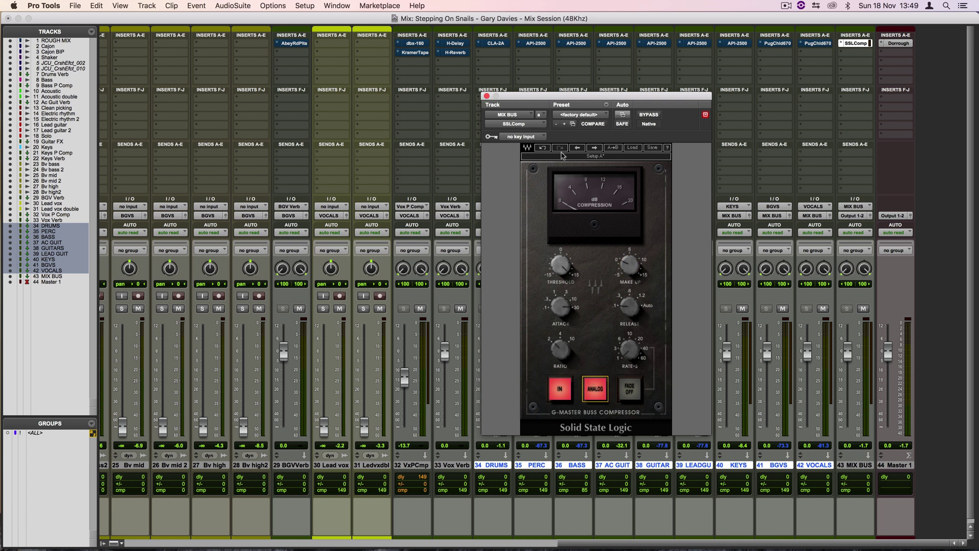
click(487, 97)
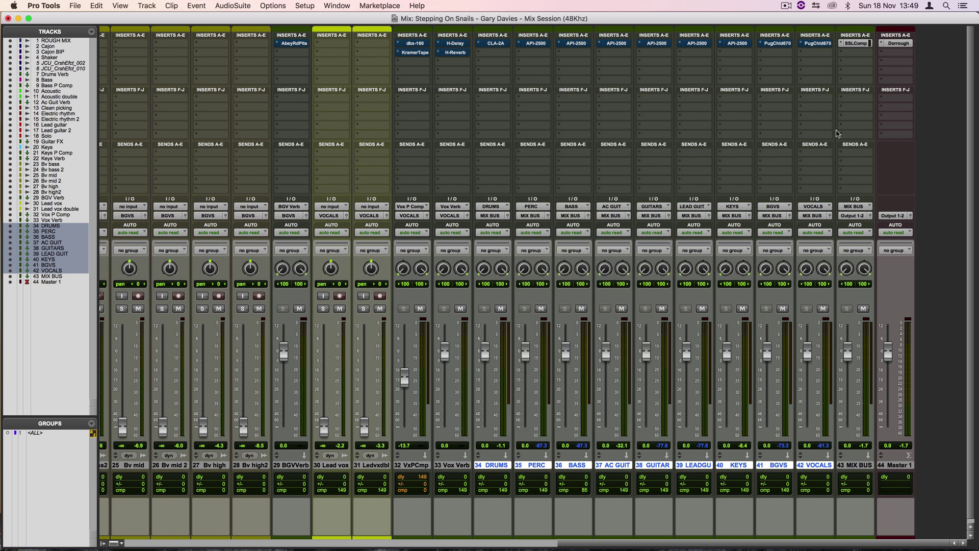
Step: Reopen the SSLComp on MIX BUS to view its settings again and close it
click(855, 44)
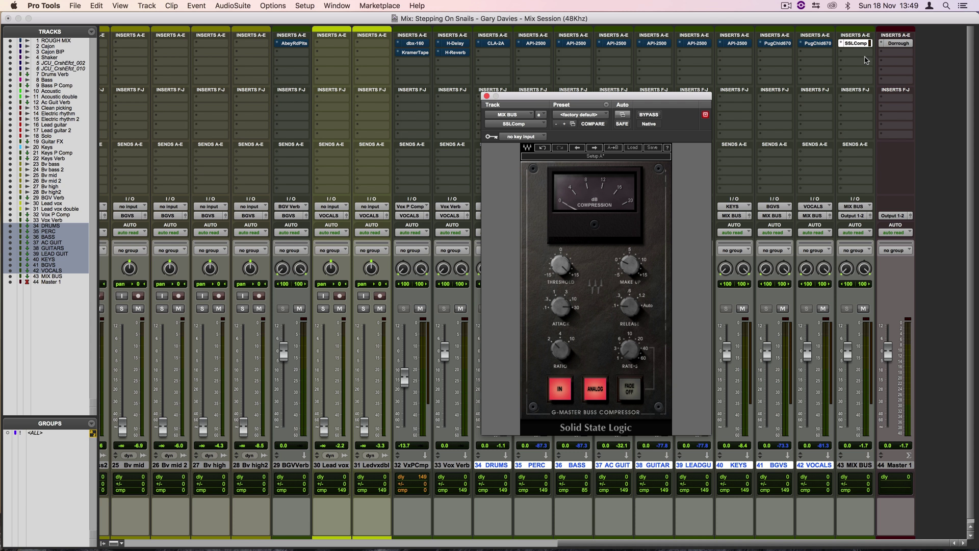
click(856, 45)
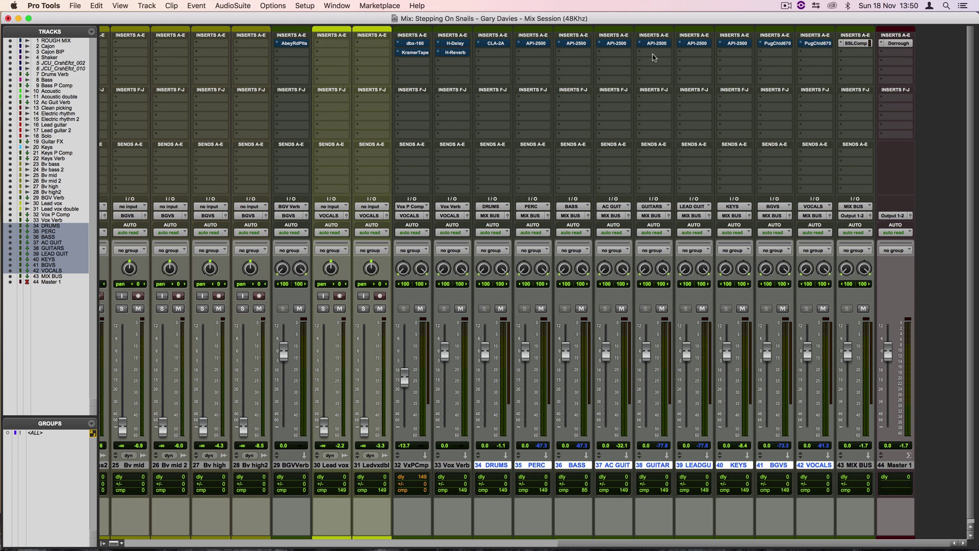
click(861, 43)
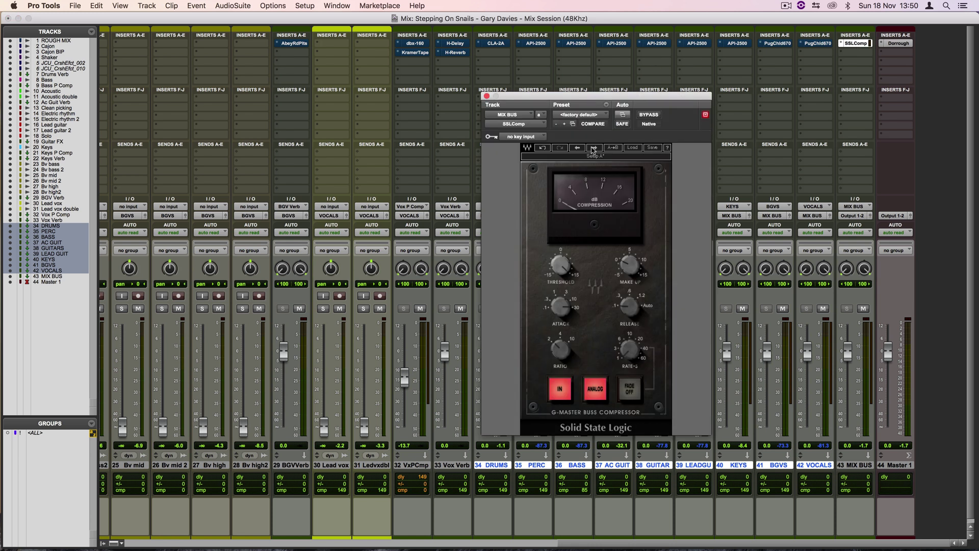
click(487, 97)
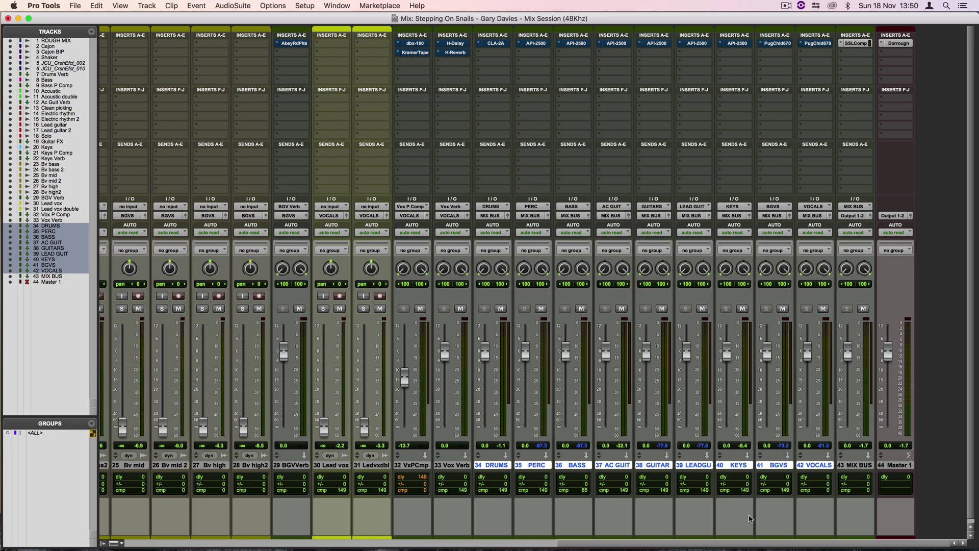
Step: Return to the start of the mixer to view the channels and routing from ROUGH MIX to Keys
drag(734, 546, 772, 544)
drag(763, 545, 212, 539)
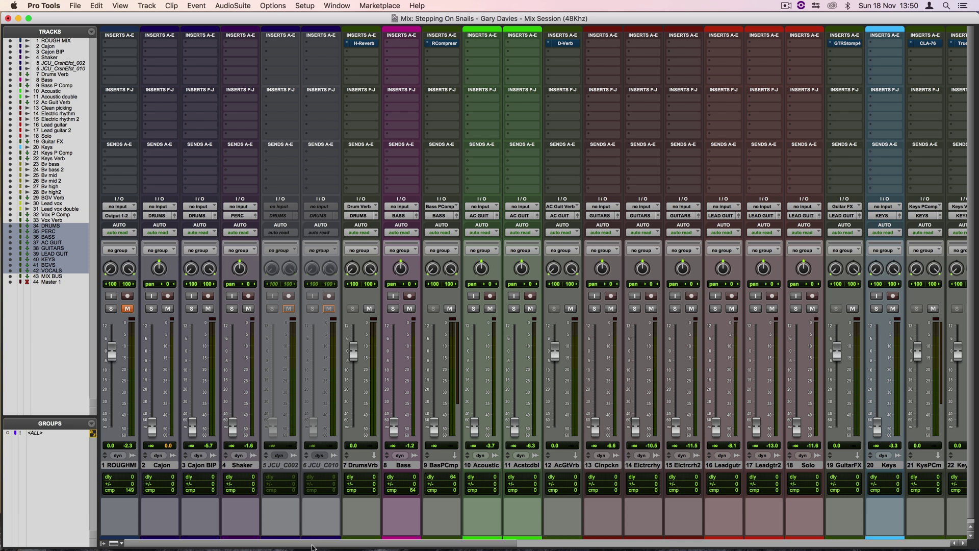
drag(312, 545, 246, 543)
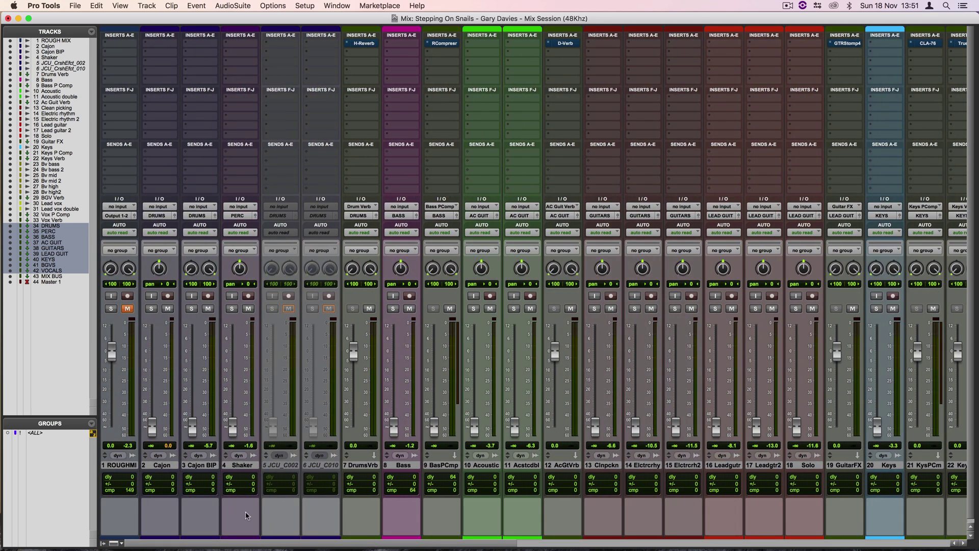